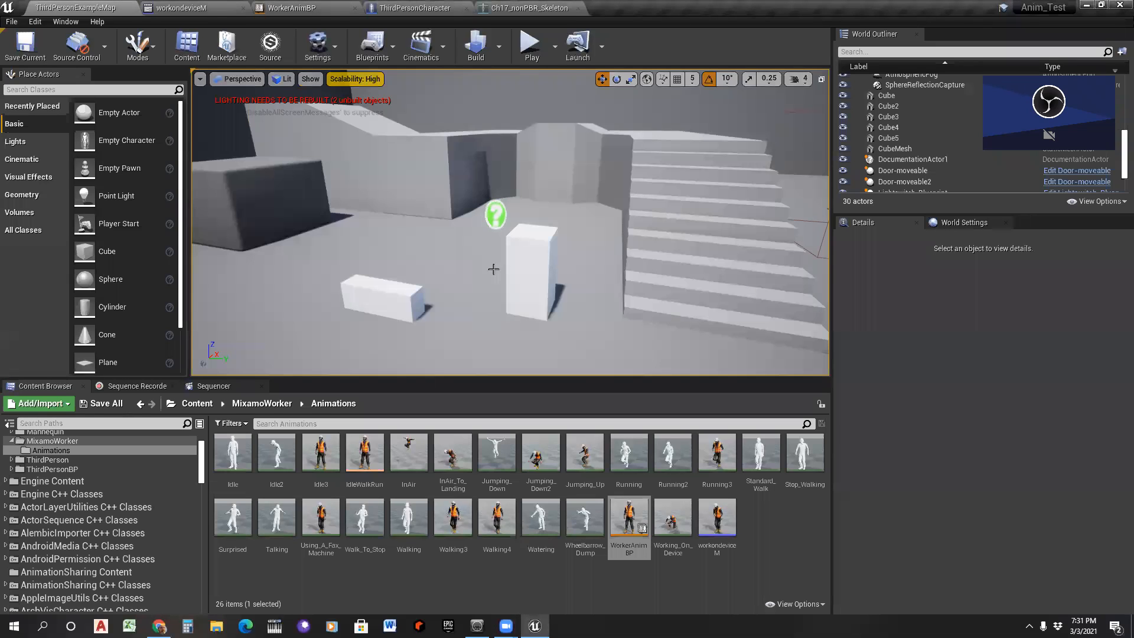
right_click(436, 236)
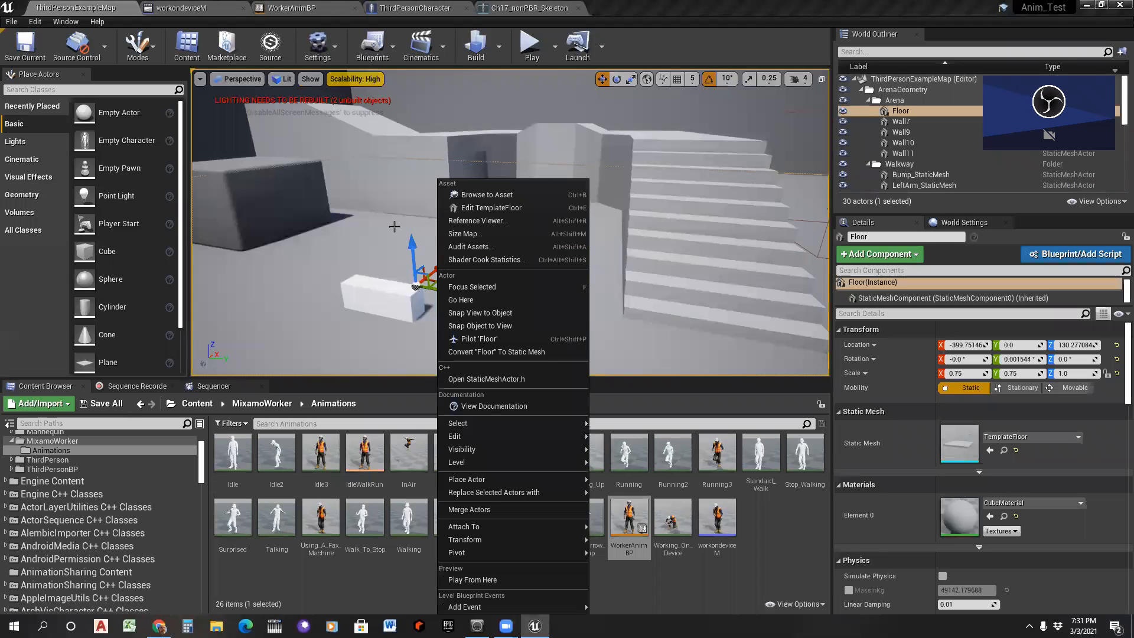
click(393, 226)
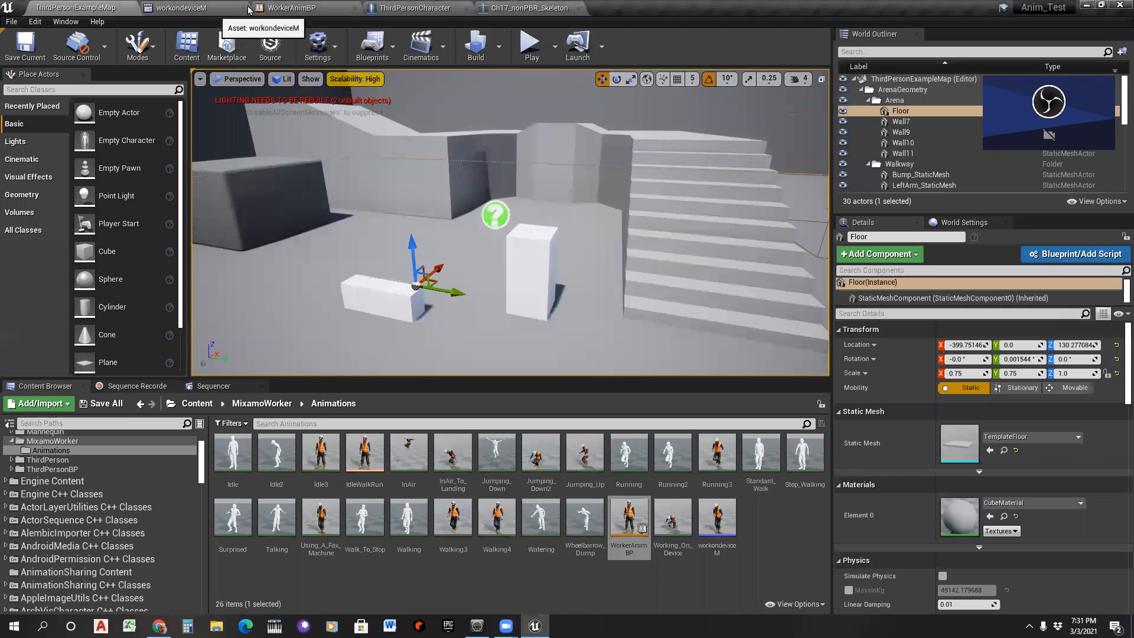
Examine the WorkerAnimBP event graph where the speed comparison and Branch node set Is Moving? and the crouch check sets Crouchness.
click(280, 9)
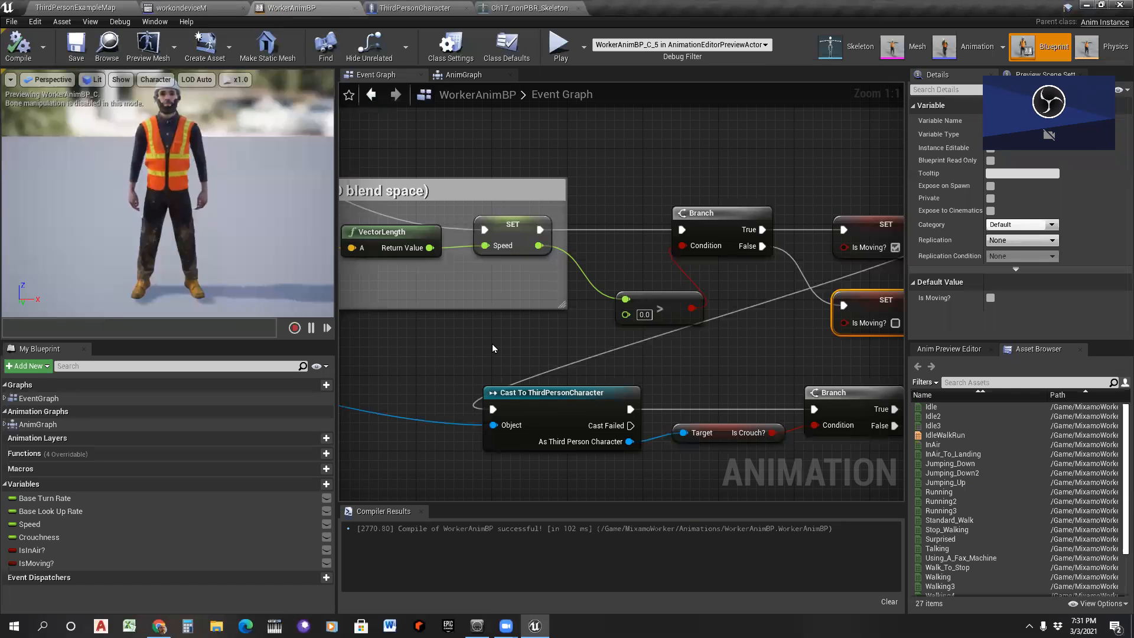
scroll(492, 348, down, 3)
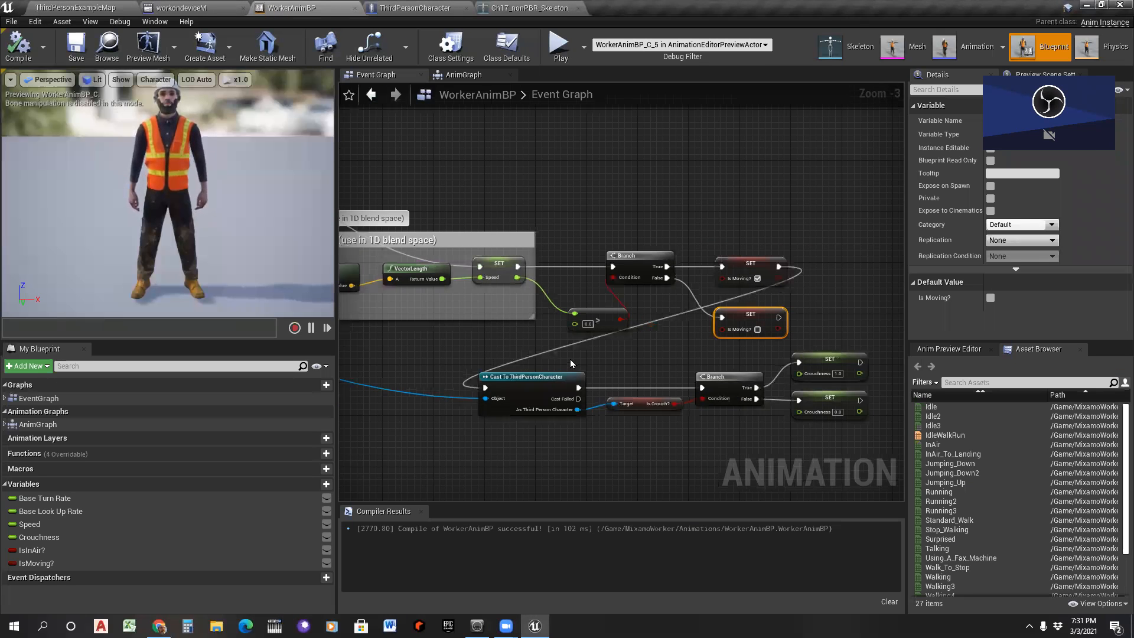
scroll(722, 329, down, 3)
scroll(722, 334, up, 3)
scroll(709, 340, up, 3)
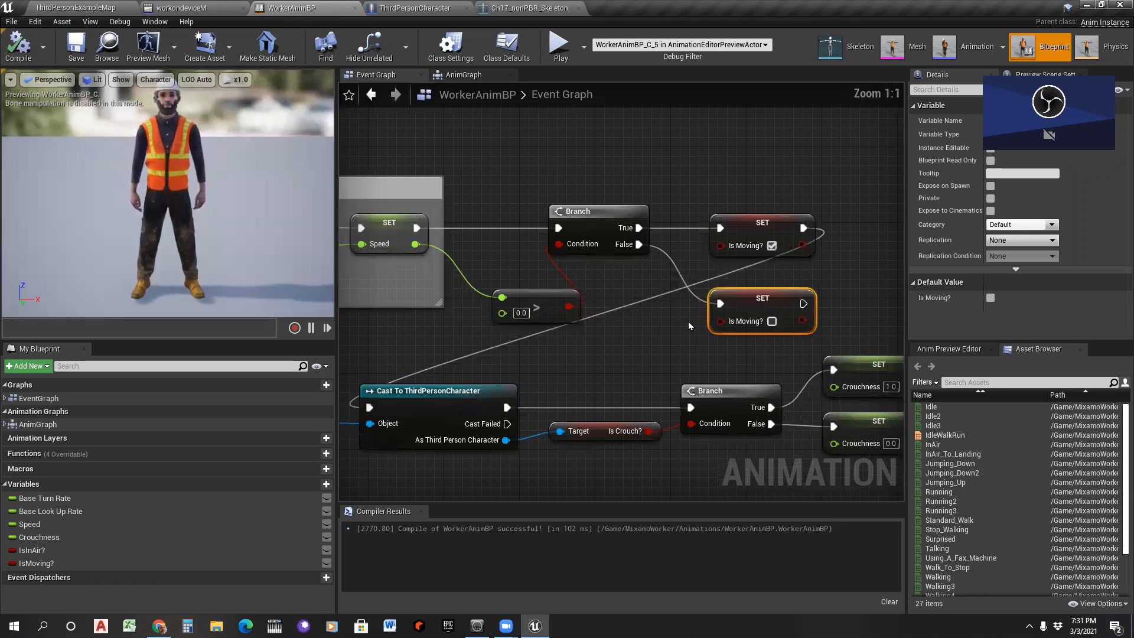
click(597, 222)
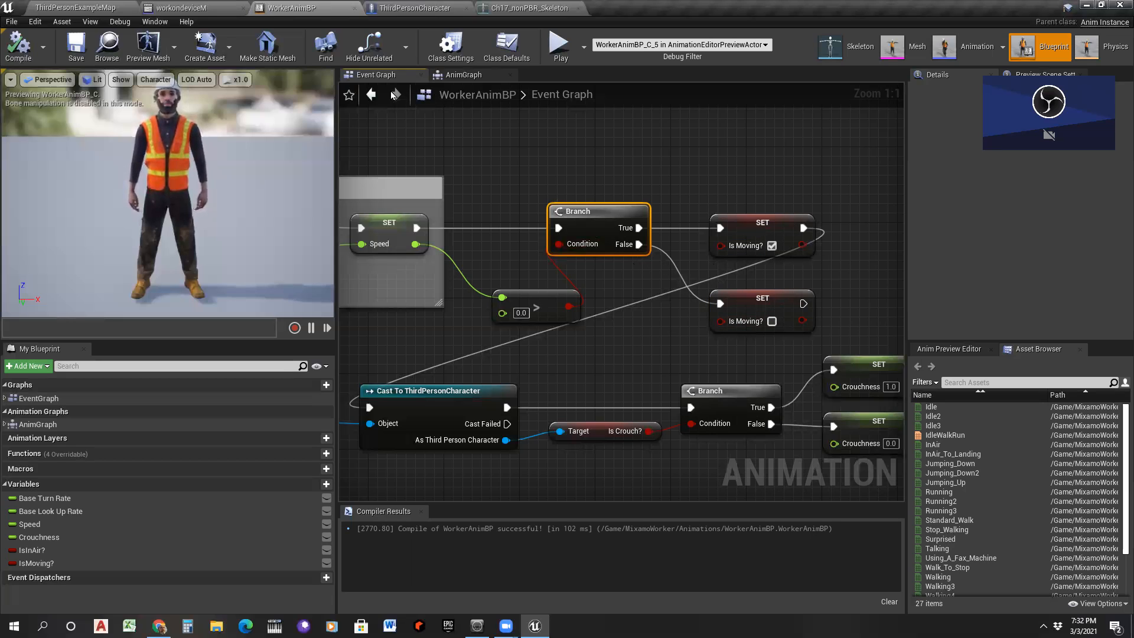
Examine the WorkerAnimBP AnimGraph, following how BasicLocomotion feeds LocoCache and the workingSlot feeds WorkingCache.
click(448, 79)
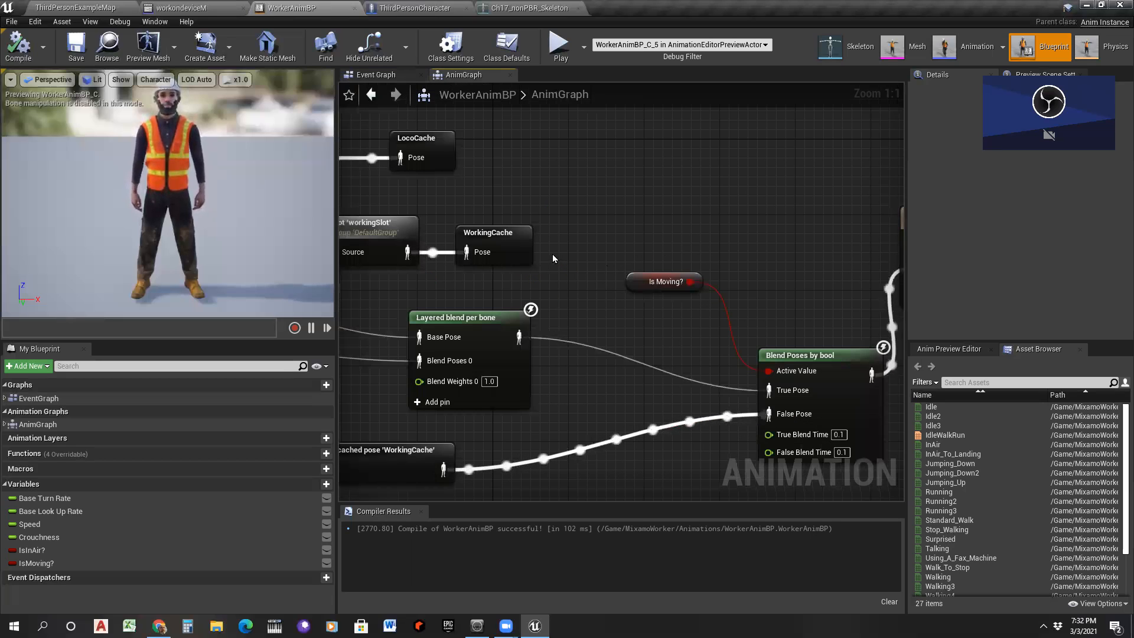
scroll(605, 240, down, 6)
scroll(514, 219, up, 5)
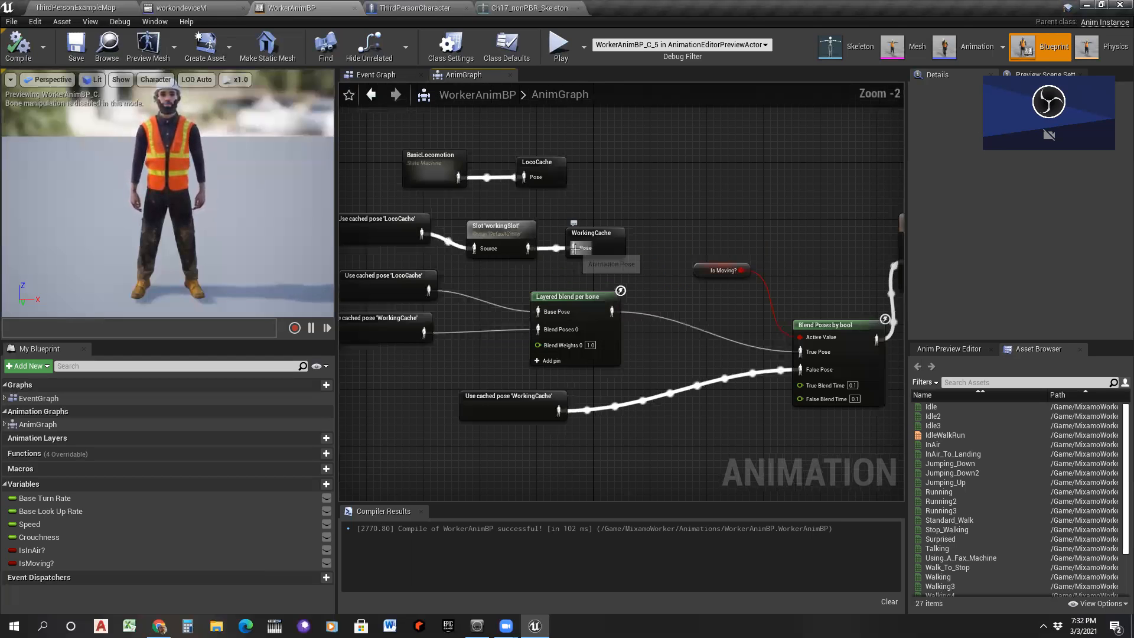
scroll(487, 205, up, 1)
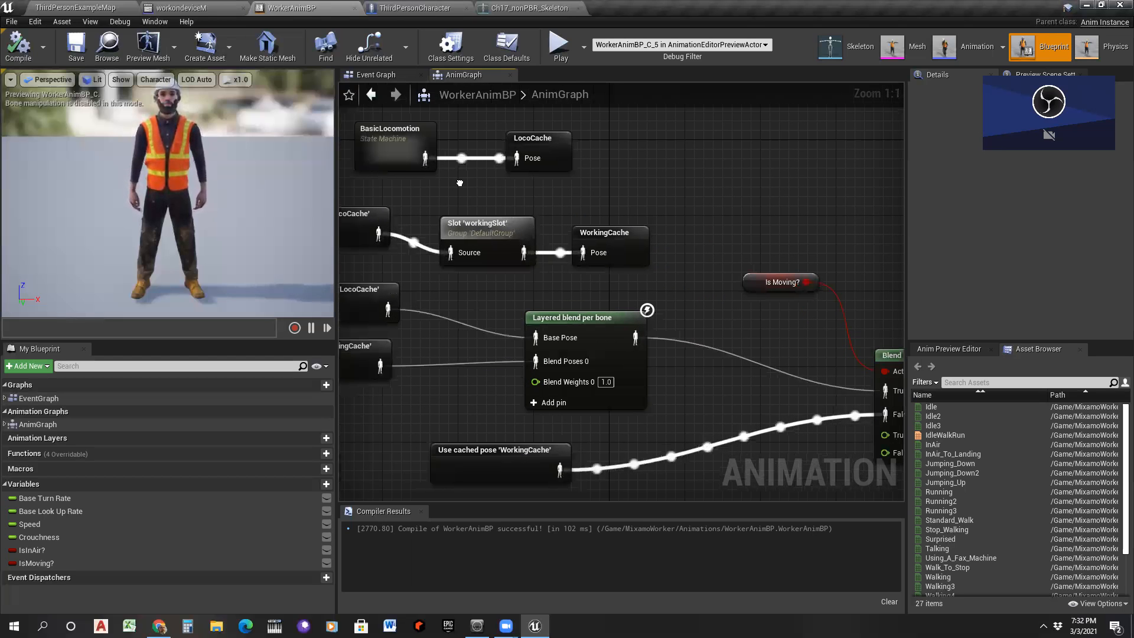
right_click(458, 183)
click(430, 178)
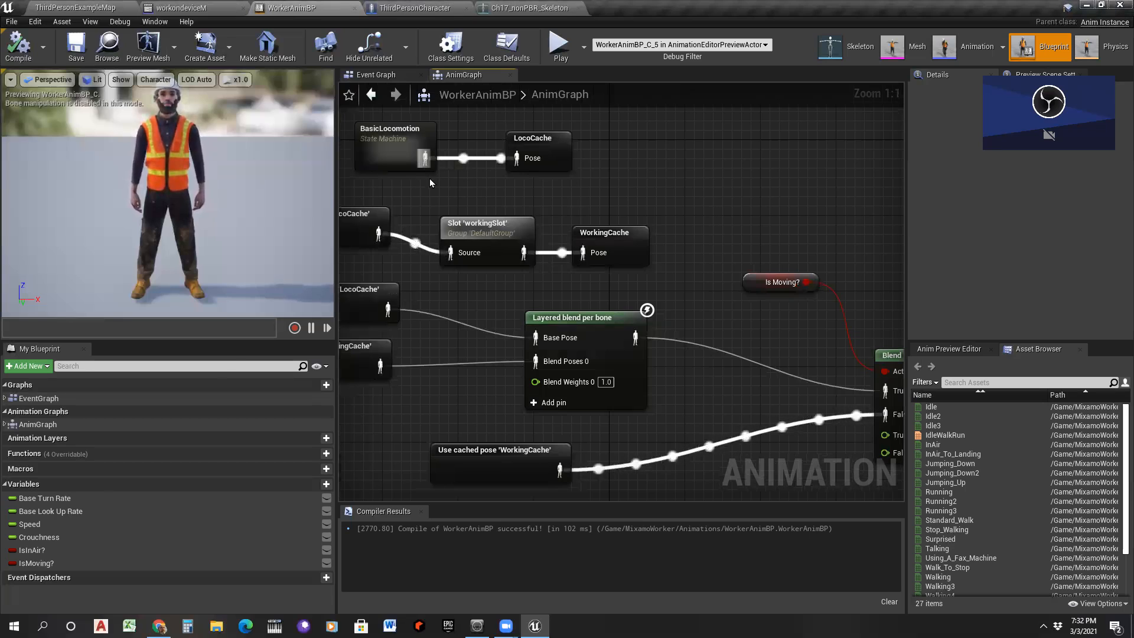
drag(464, 188, 547, 206)
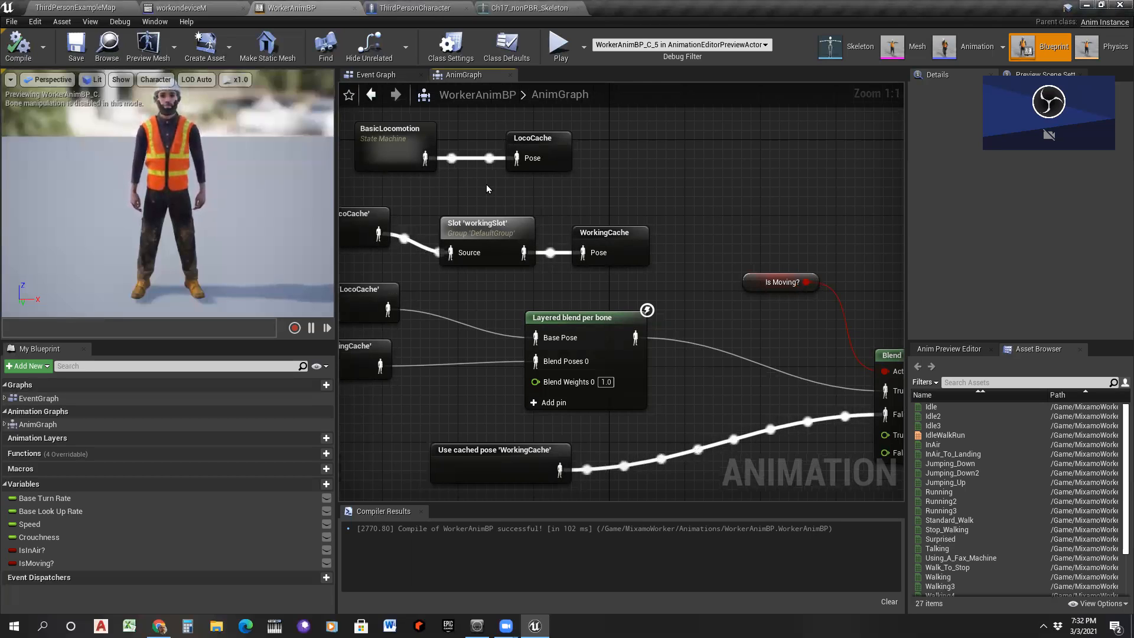
right_click(572, 194)
key(Escape)
scroll(378, 130, down, 2)
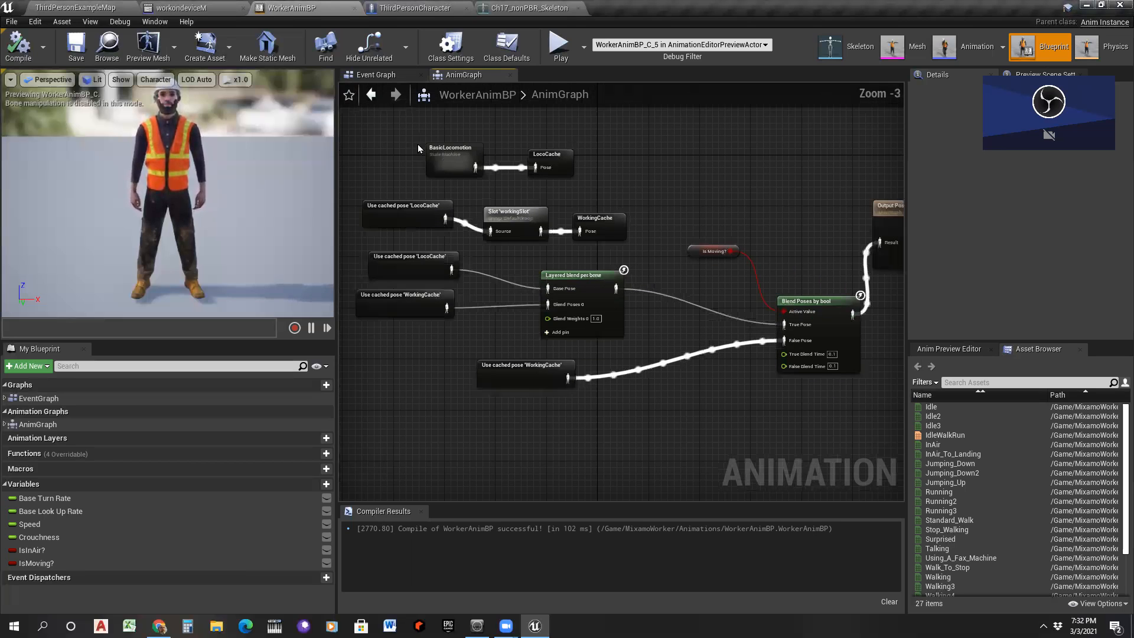
Look inside the BasicLocomotion state machine at its states and transitions, and return to the AnimGraph.
scroll(417, 144, up, 2)
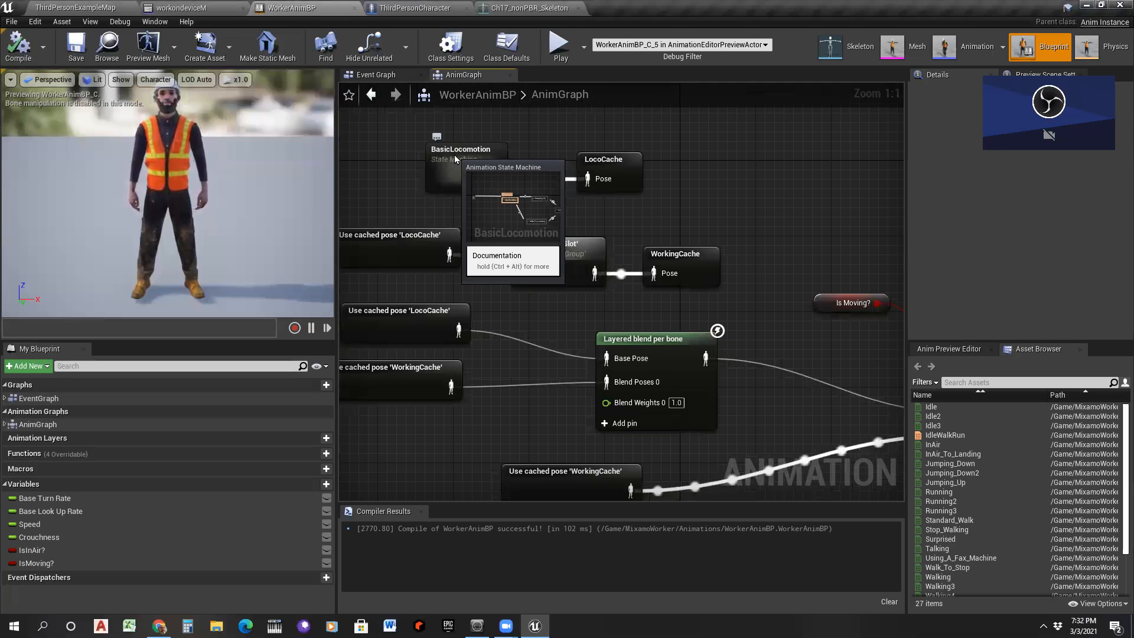
click(456, 156)
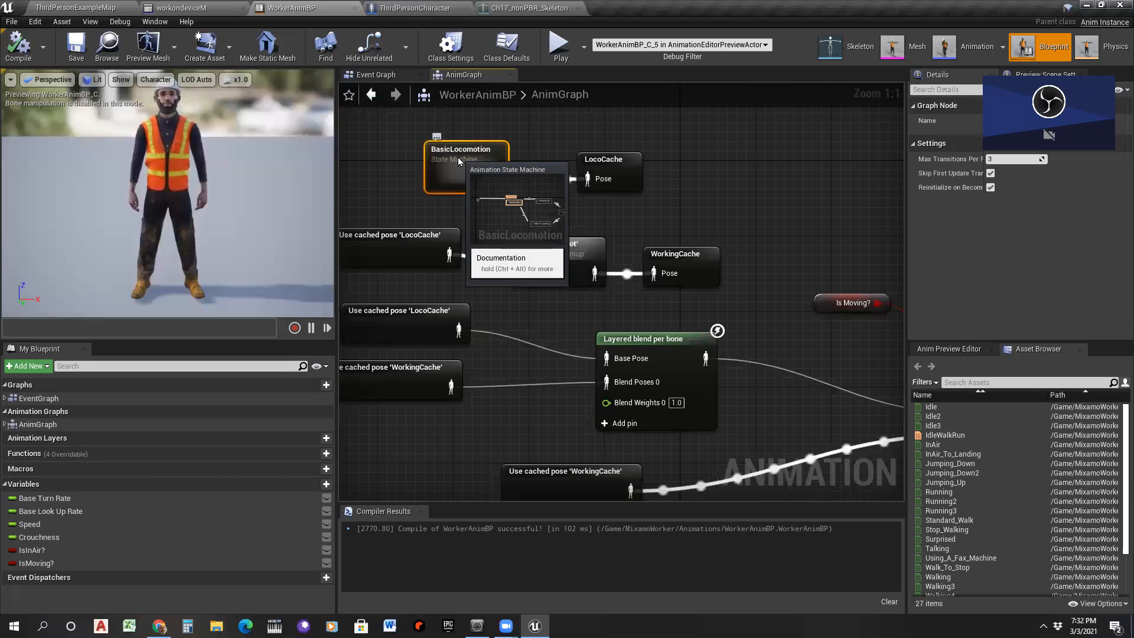
double_click(455, 157)
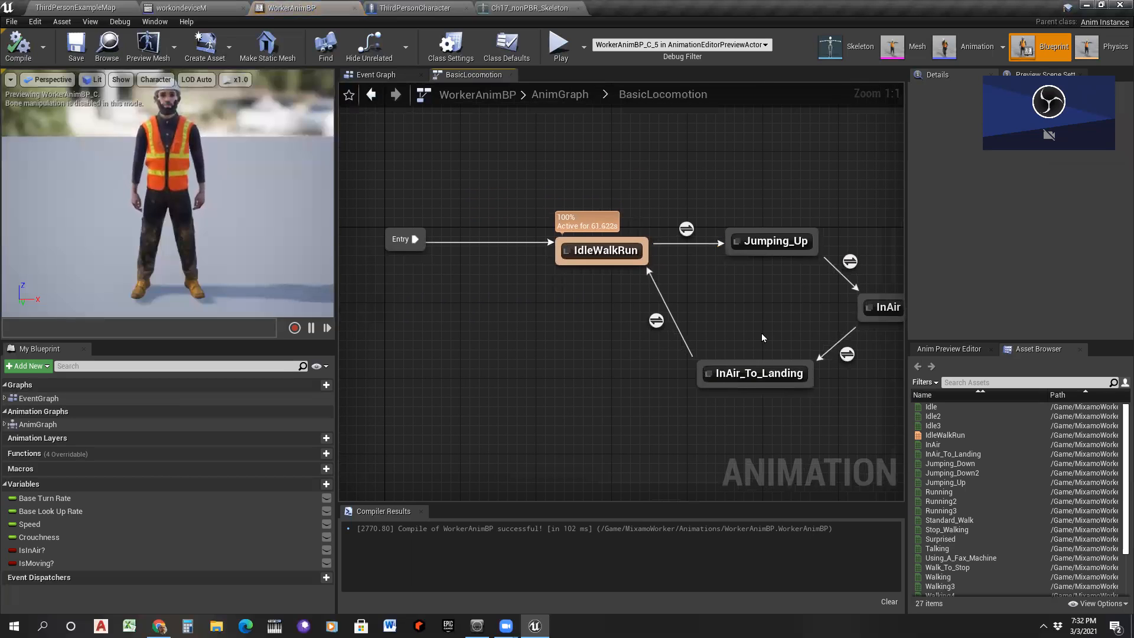
right_click(604, 303)
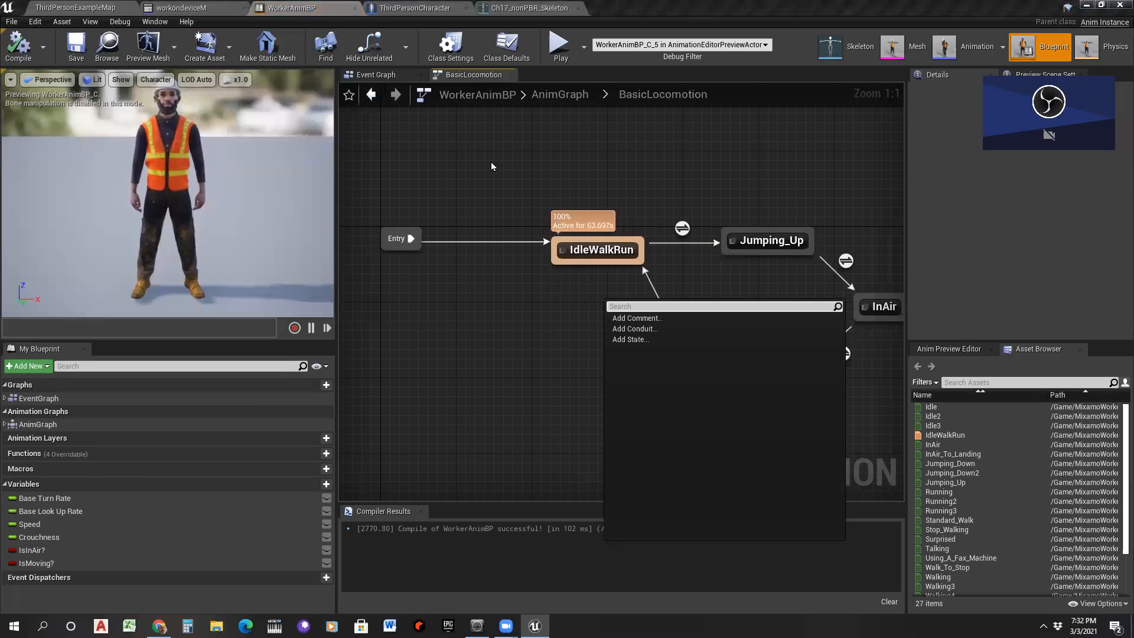
click(555, 95)
click(558, 94)
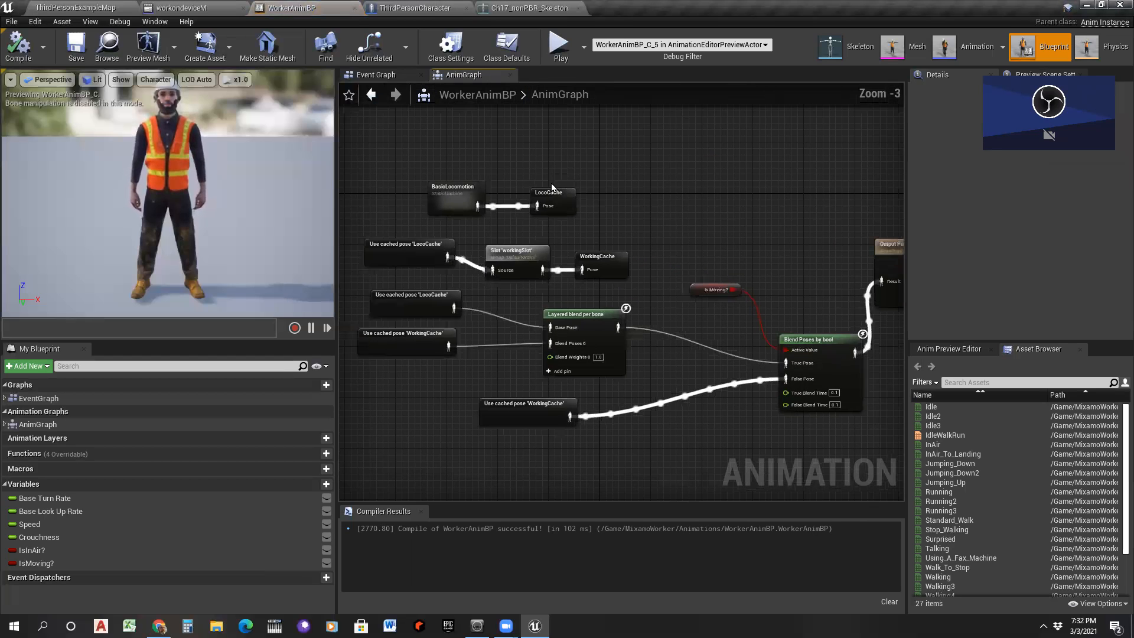
Examine how the LocoCache and WorkingCache cached poses feed the workingSlot and the Layered blend per bone node.
scroll(543, 206, down, 4)
scroll(543, 206, up, 7)
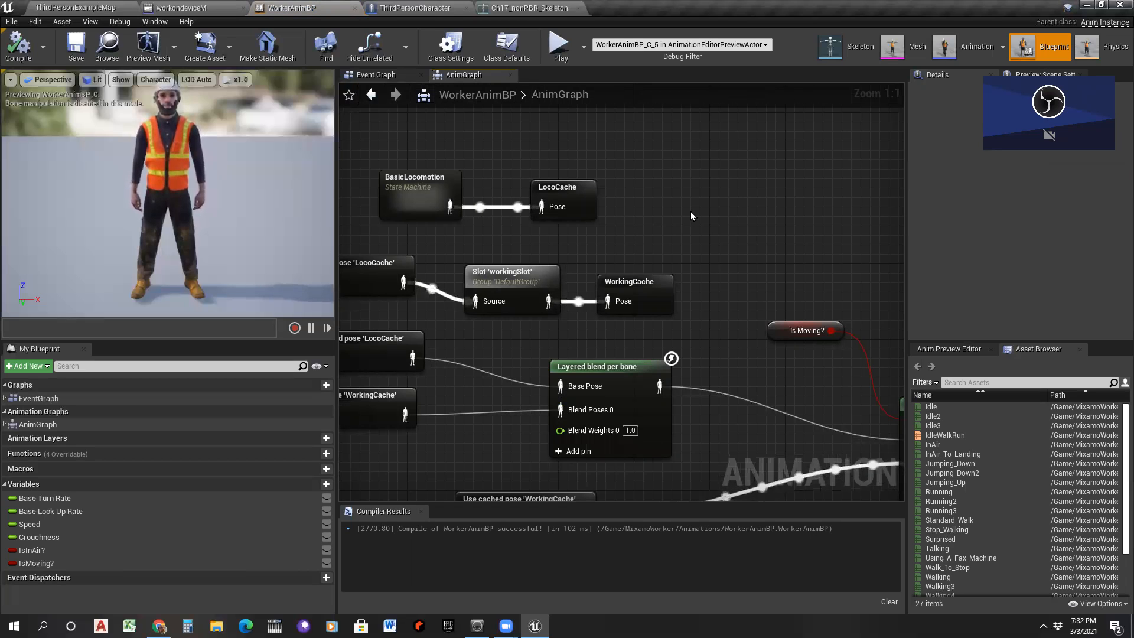
scroll(532, 289, down, 1)
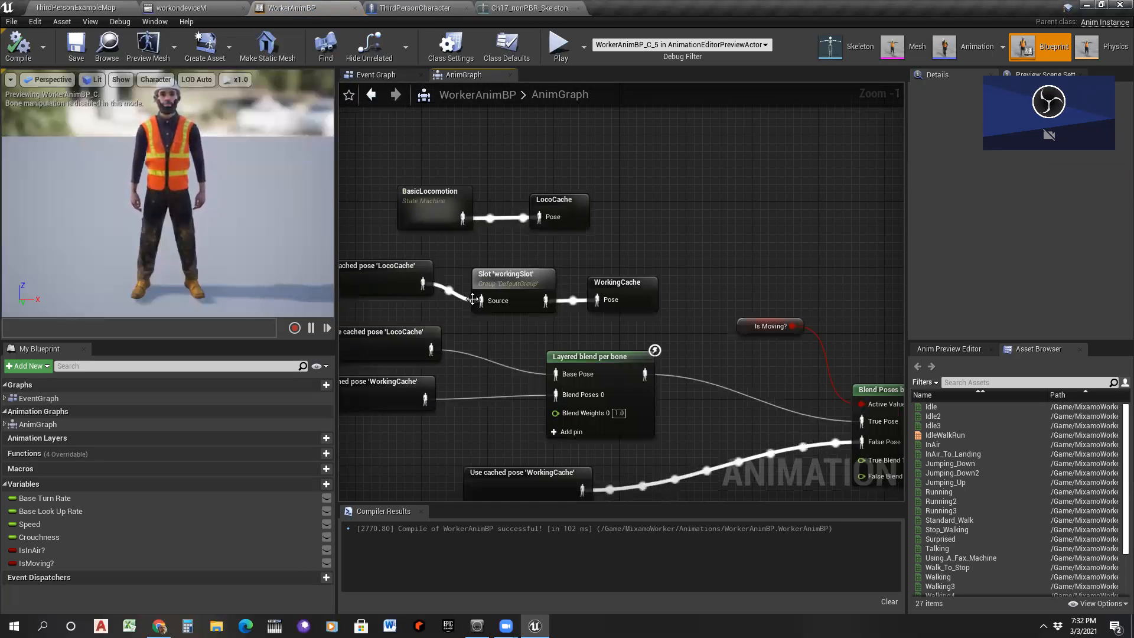
scroll(524, 303, up, 1)
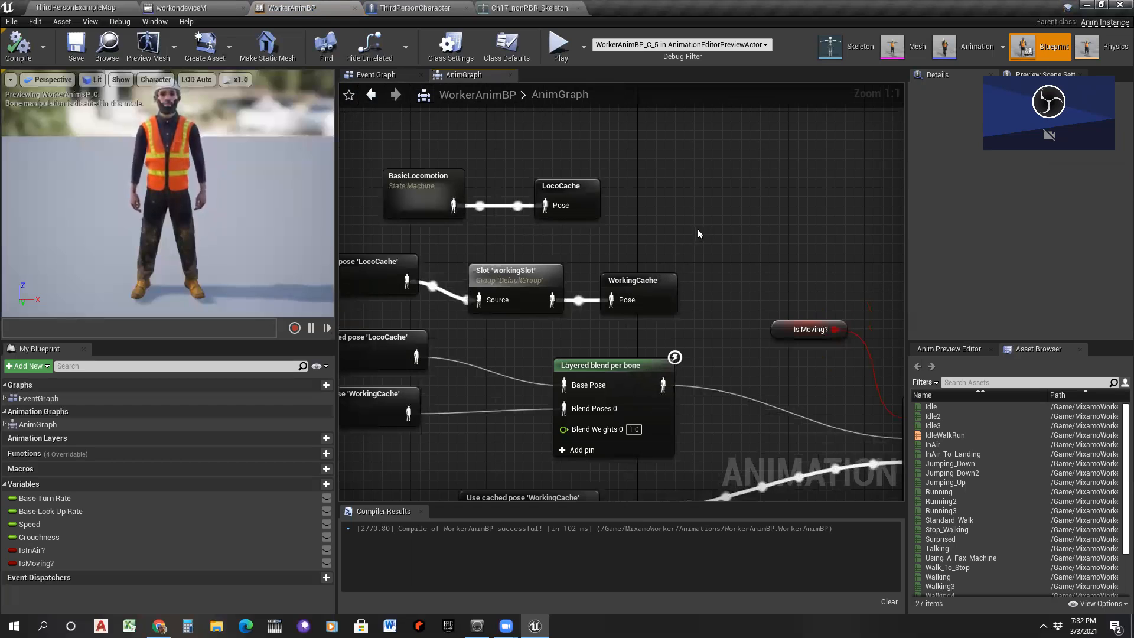
scroll(706, 216, down, 1)
scroll(582, 316, down, 2)
scroll(576, 334, up, 3)
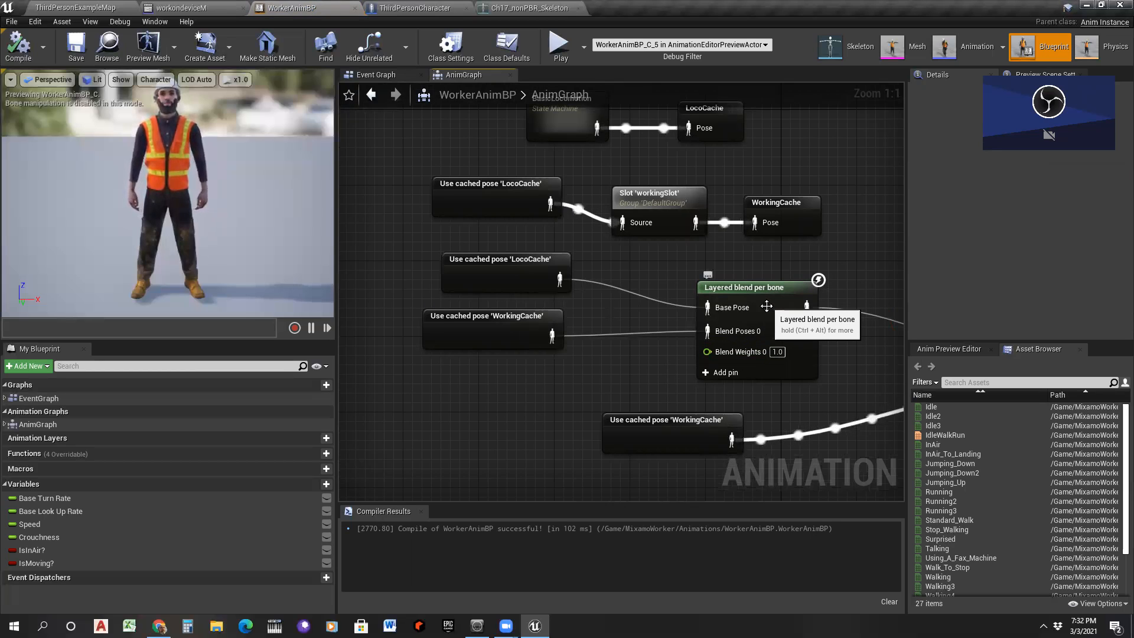
scroll(633, 313, down, 4)
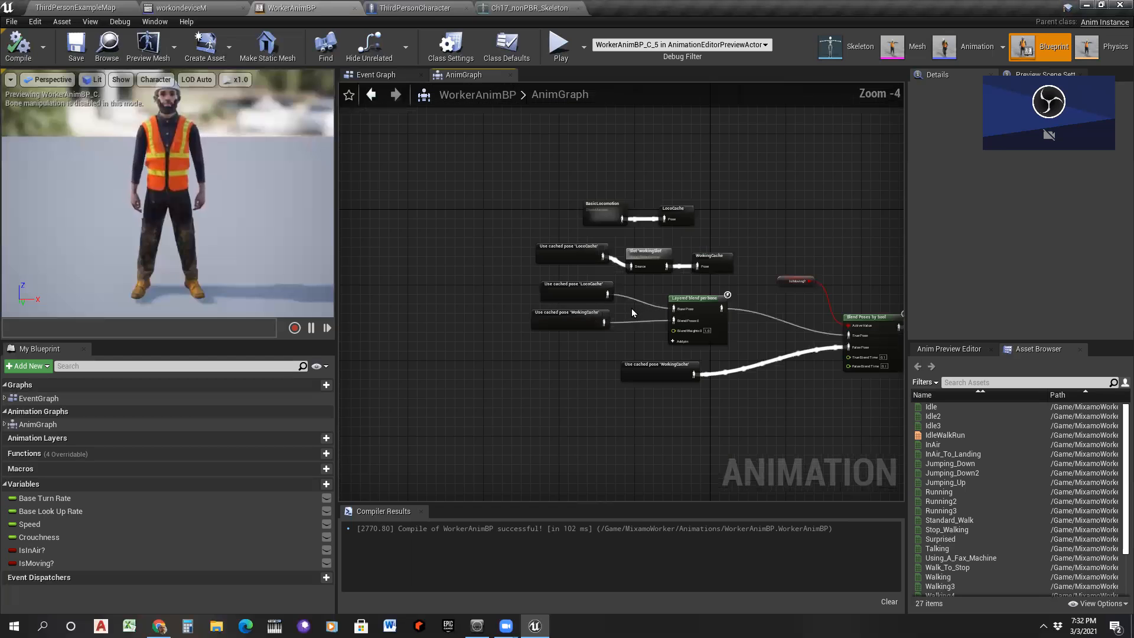
Examine how Blend Poses by bool uses Is Moving? to choose between the layered blend and the cached working pose for Output Pose.
scroll(707, 360, up, 5)
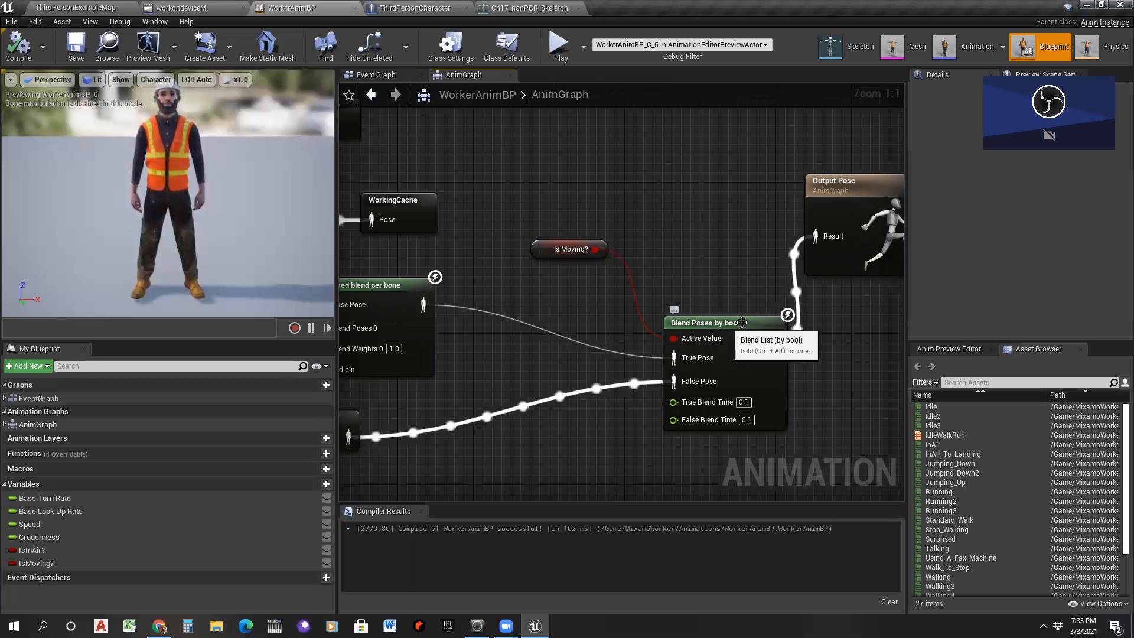
scroll(747, 321, down, 2)
scroll(476, 373, up, 2)
scroll(474, 374, down, 4)
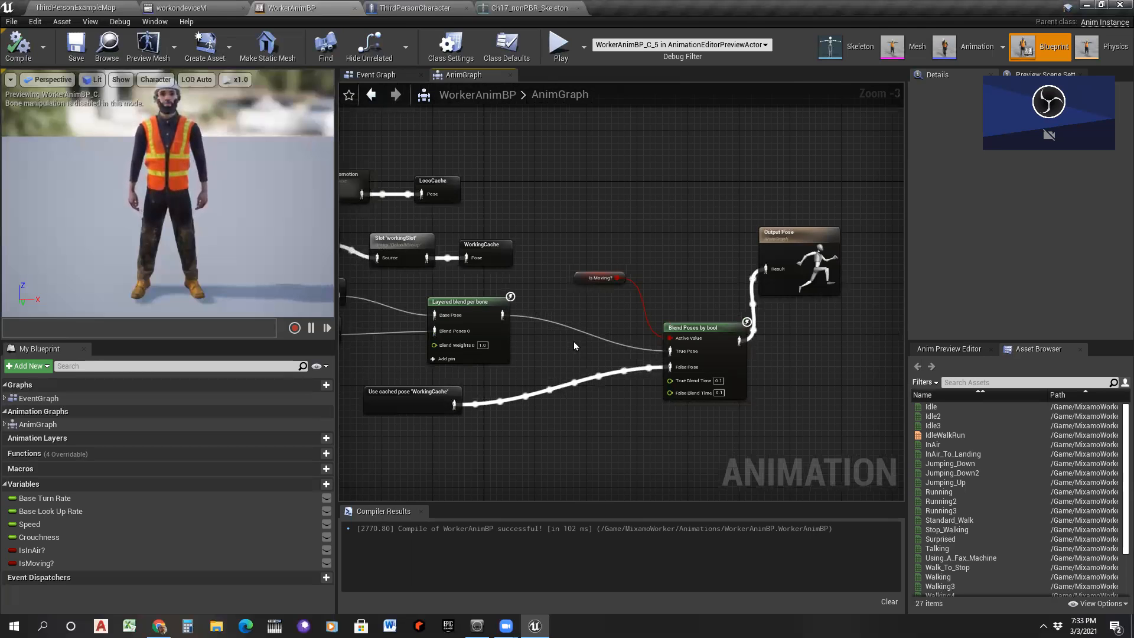
scroll(411, 400, up, 3)
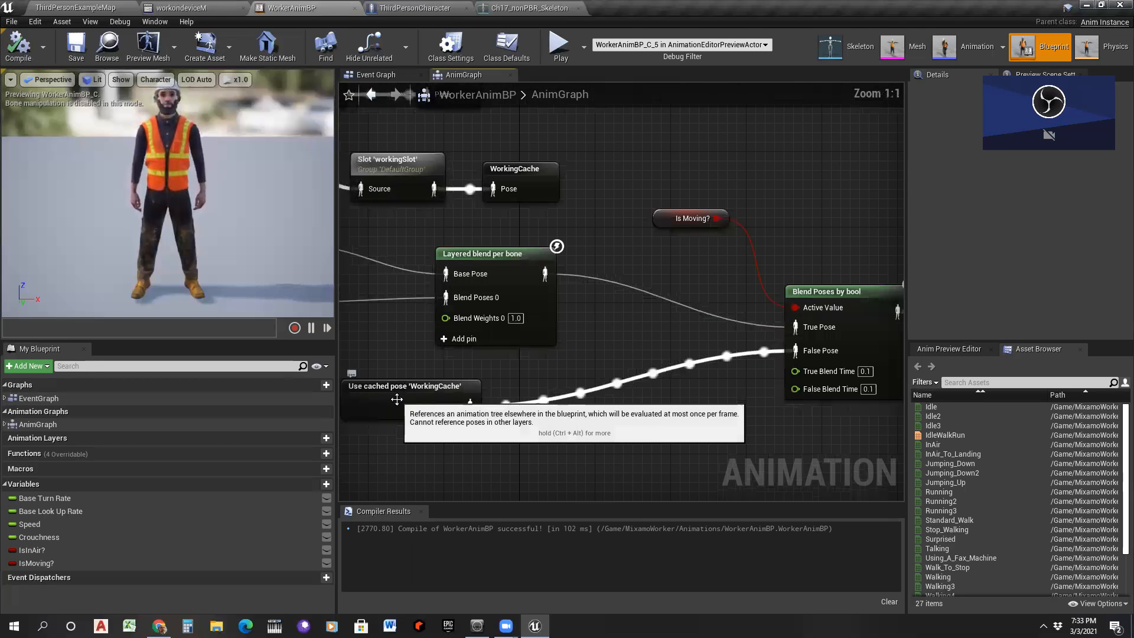
scroll(597, 390, down, 3)
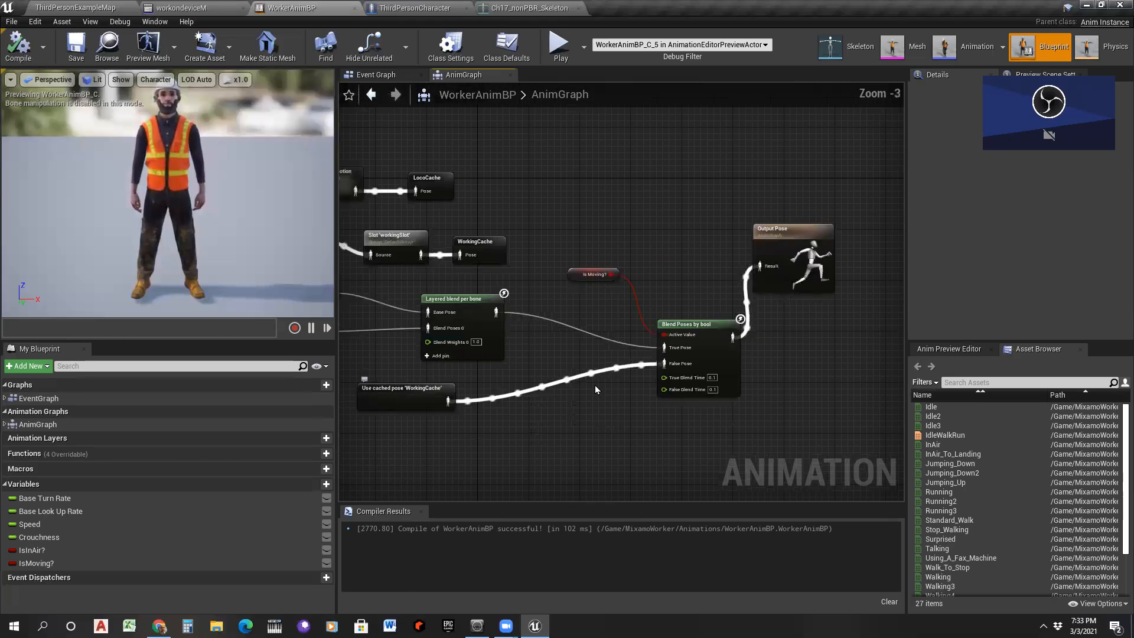
scroll(680, 349, up, 3)
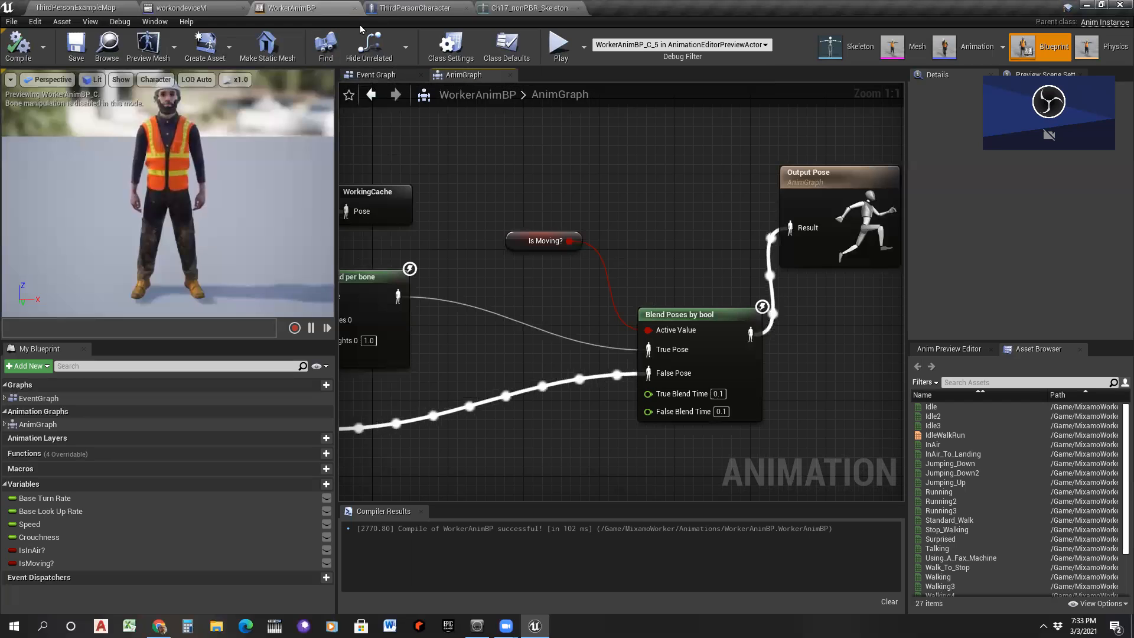
Review the ThirdPersonCharacter mouse button events and the workondeviceM sections their Play Anim Montage nodes start.
click(413, 8)
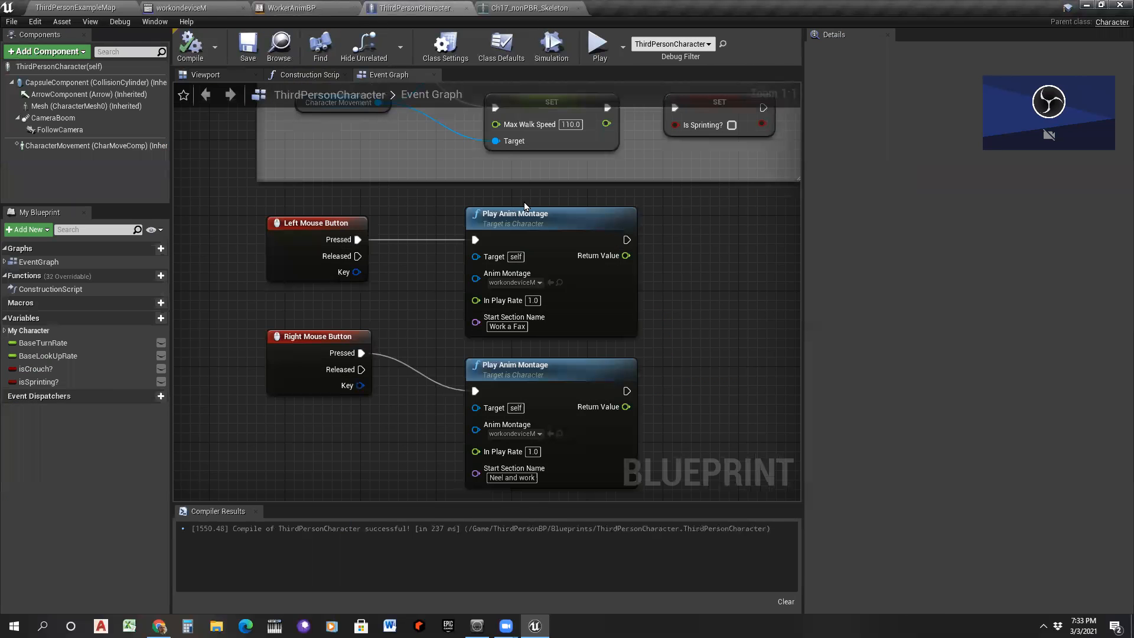
scroll(441, 275, down, 1)
scroll(414, 288, up, 1)
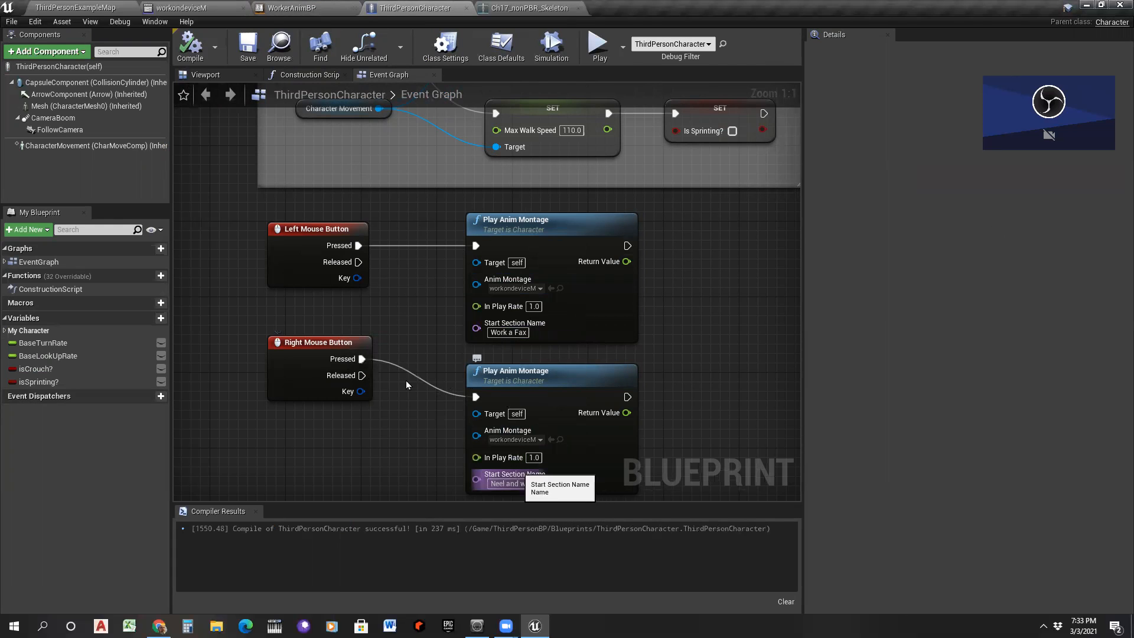
scroll(436, 300, down, 3)
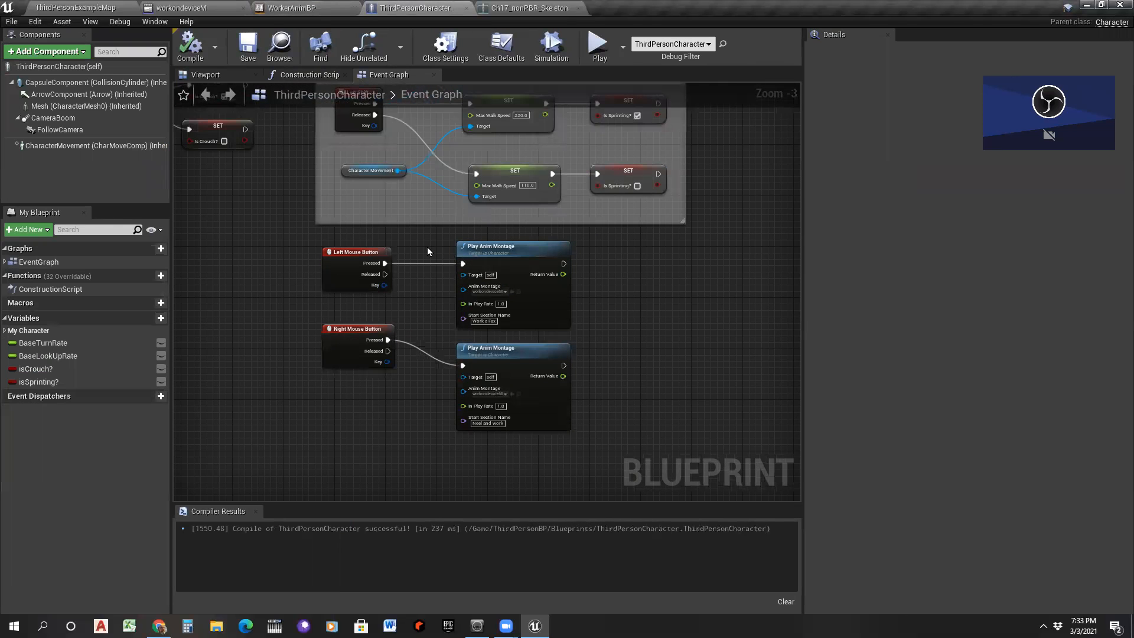
Review the workondeviceM montage's Work a Fax and Neel and work sections on the workingSlot track.
click(292, 8)
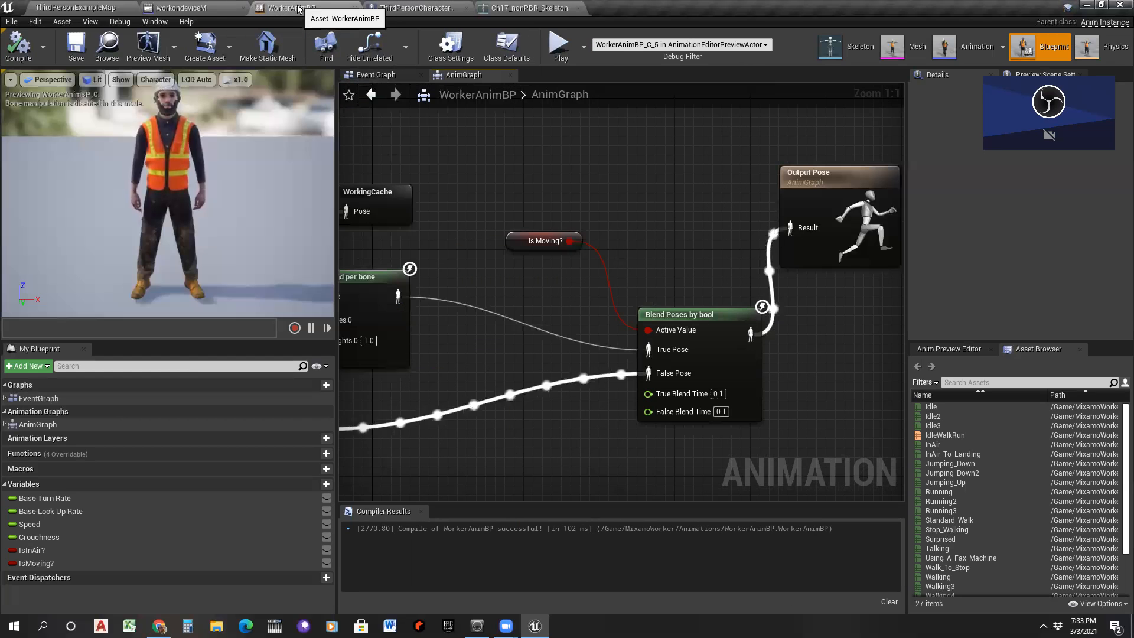
click(181, 8)
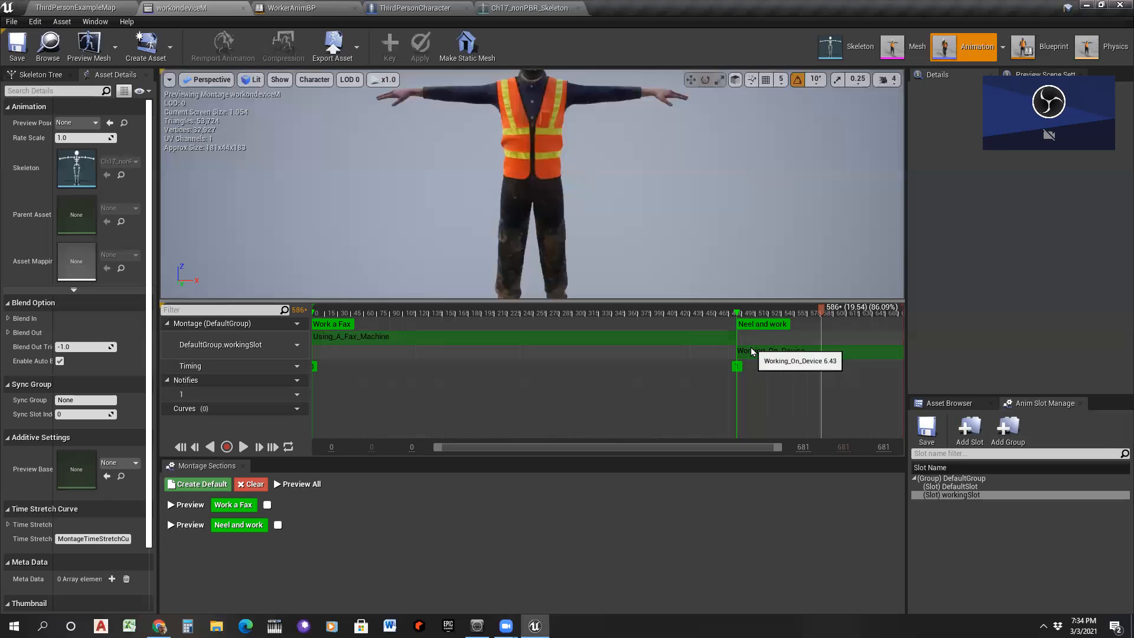
Play the ThirdPersonExampleMap level in the editor and take control of the worker character.
click(83, 10)
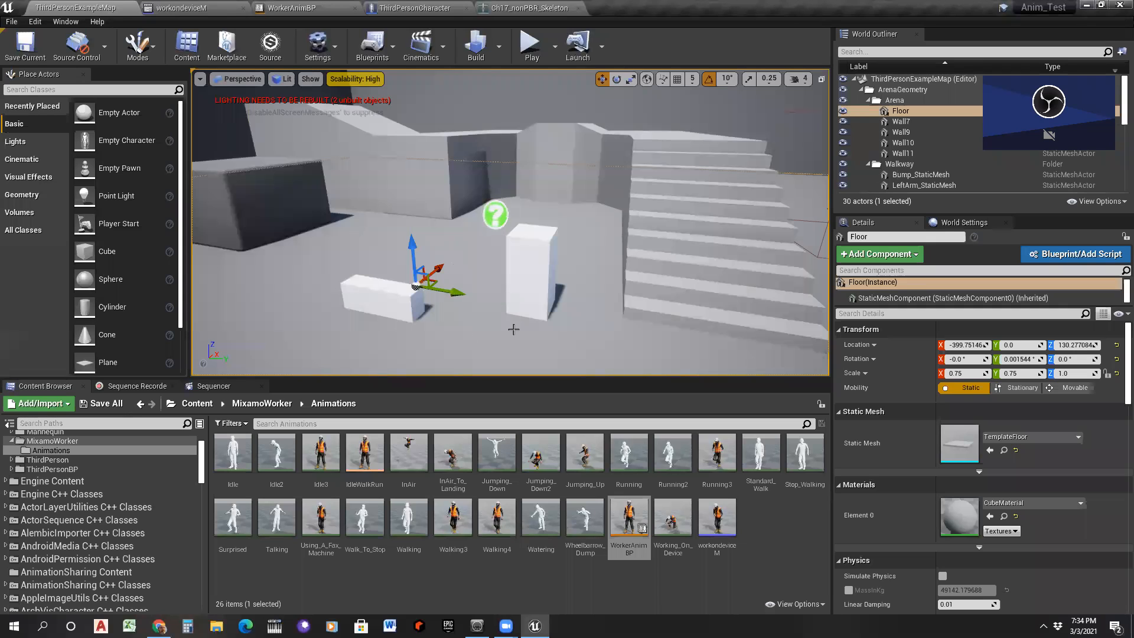
click(530, 44)
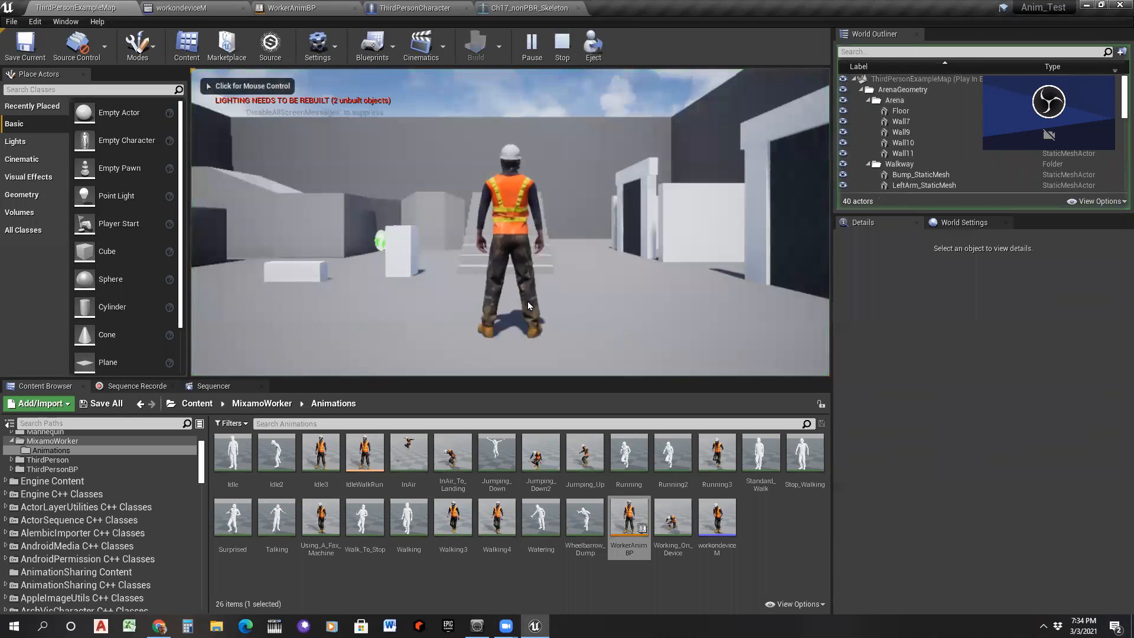
click(563, 314)
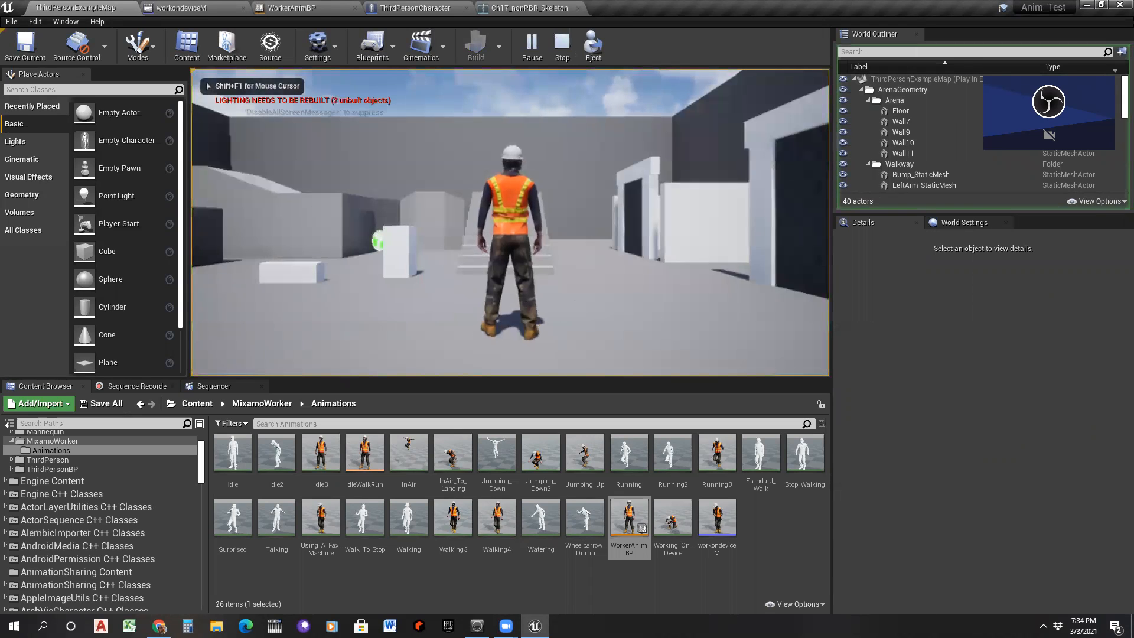
Walk the worker up the stairs and along the raised walkway to test the locomotion animations.
key(w)
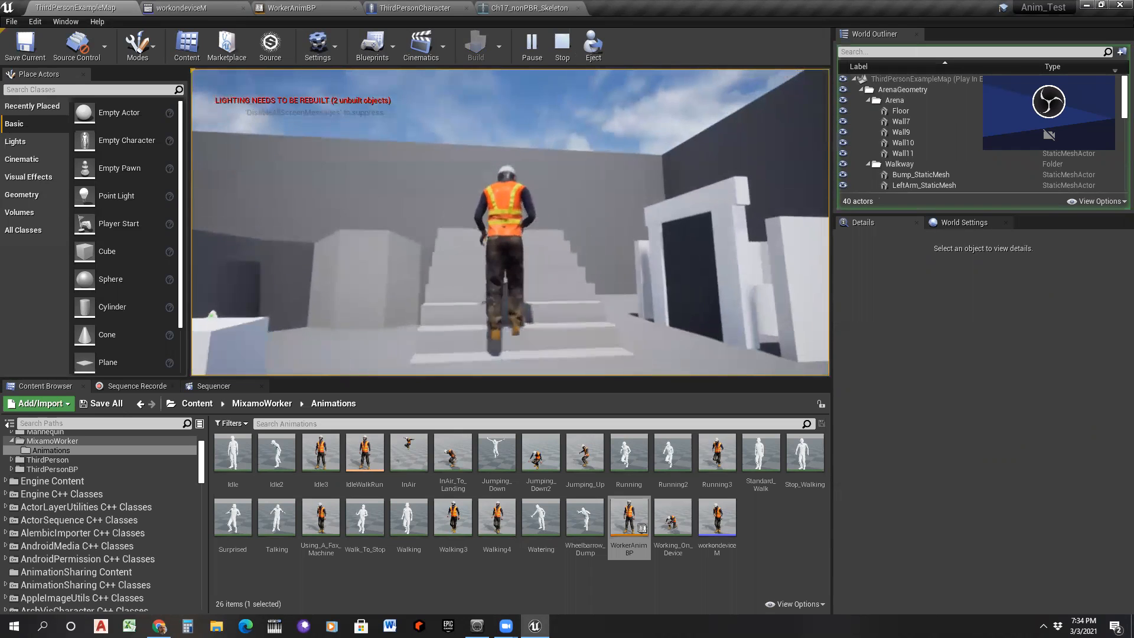
key(w)
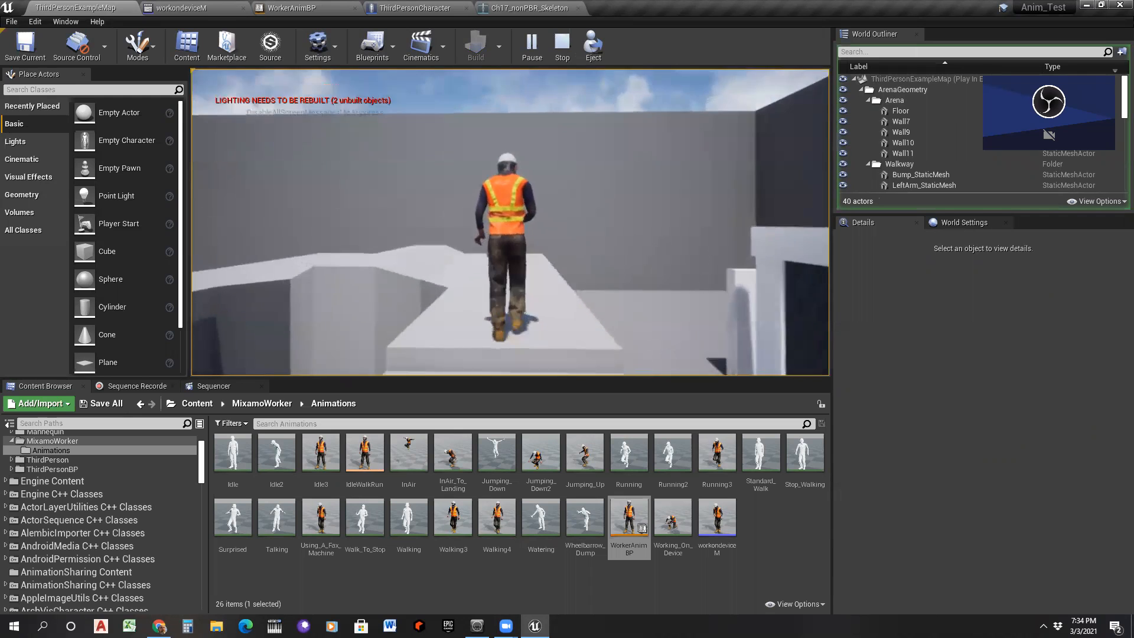
key(w)
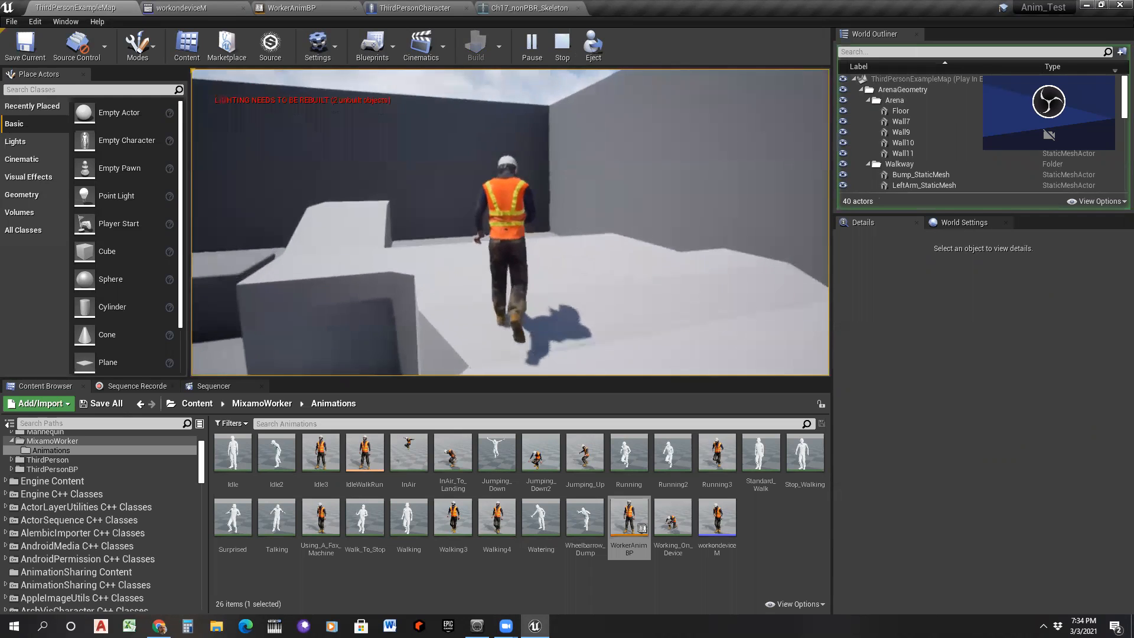
key(w)
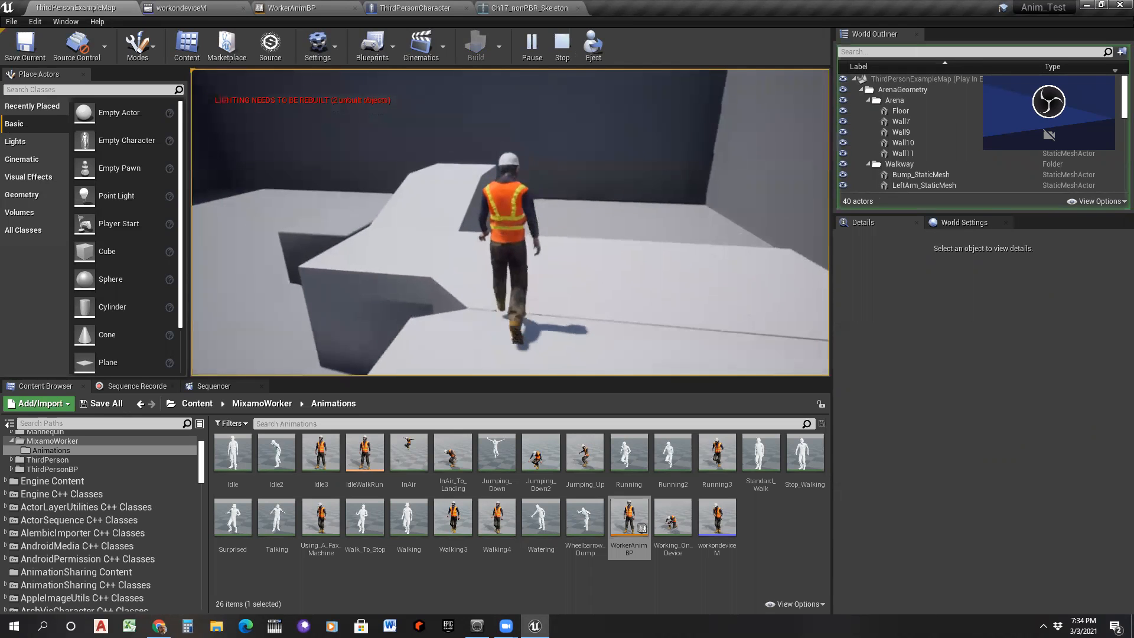
key(w)
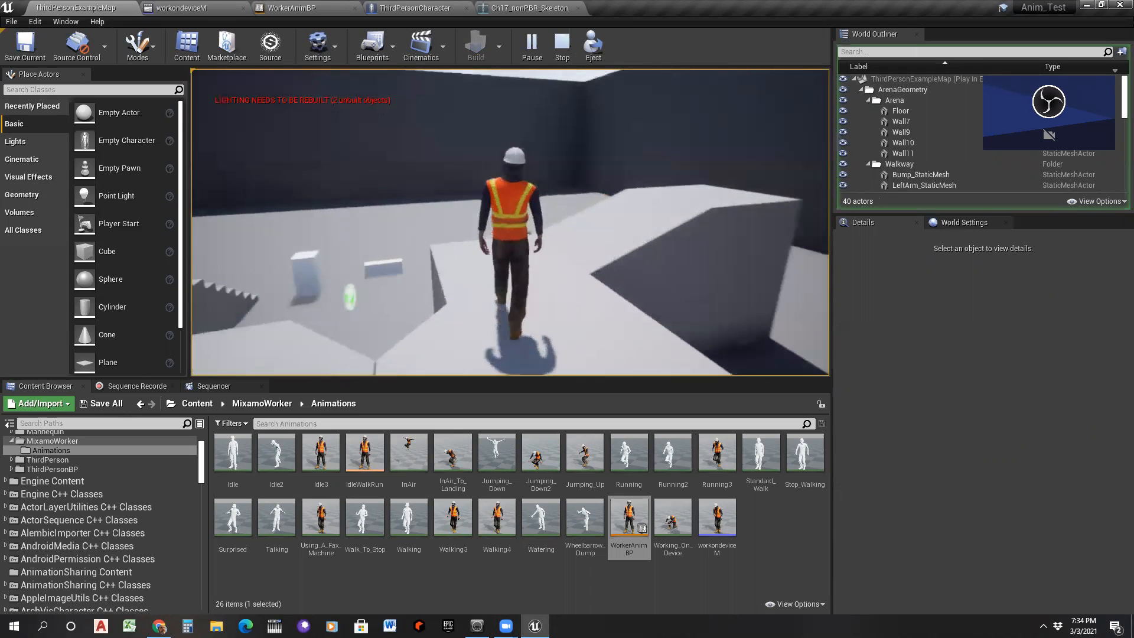
key(w)
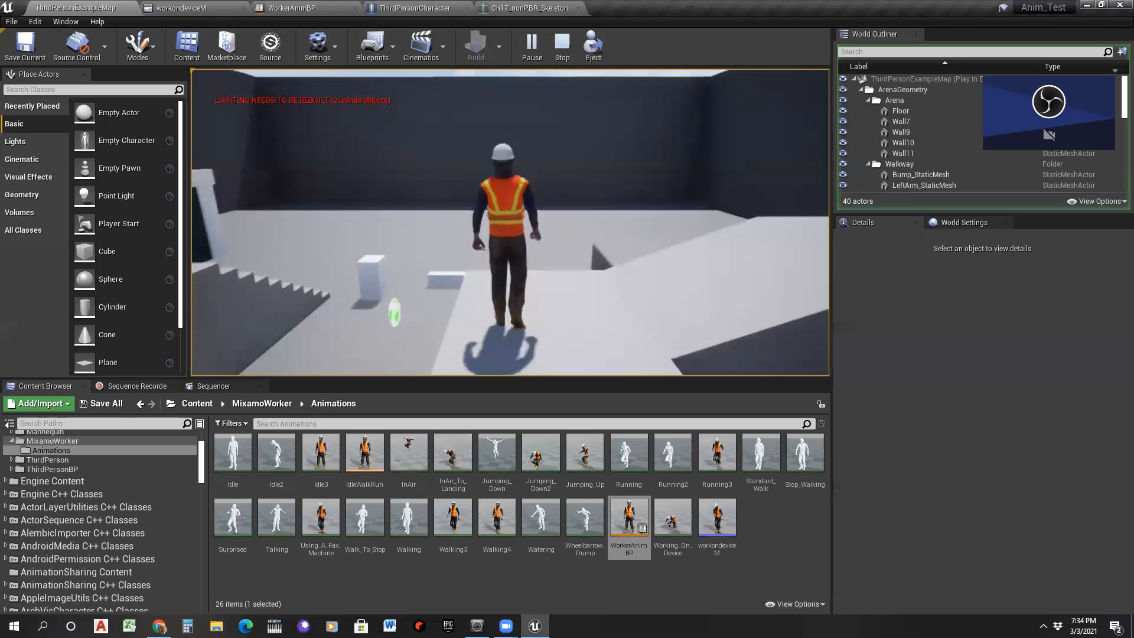
Jump the worker off the walkway and walk across the floor near the white blocks to test the jump and landing.
key(space)
key(w)
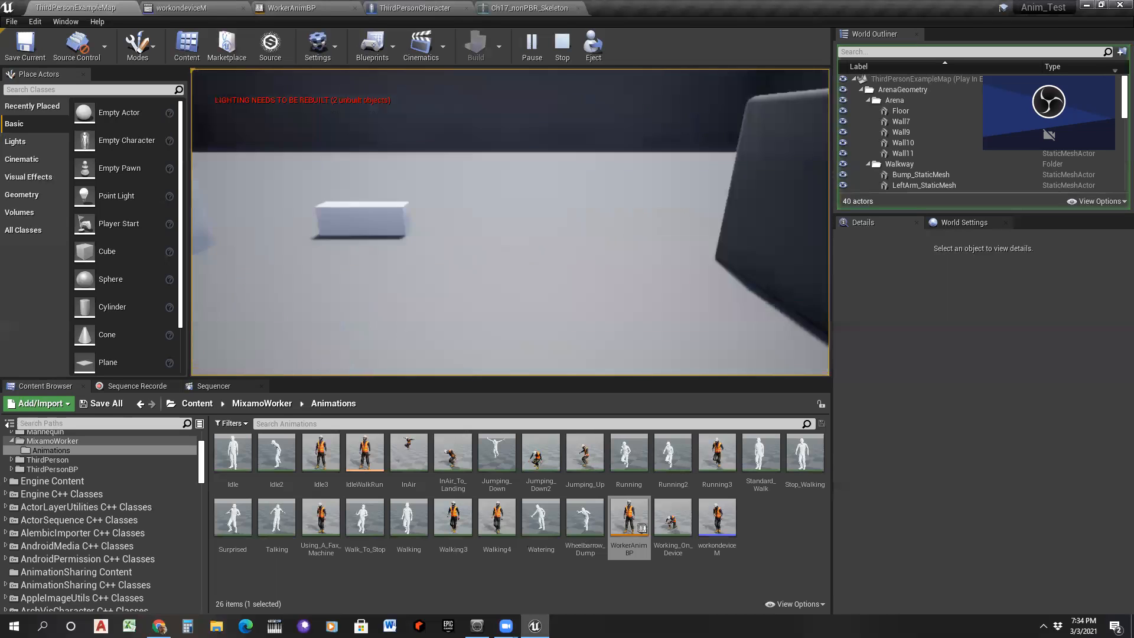
key(w)
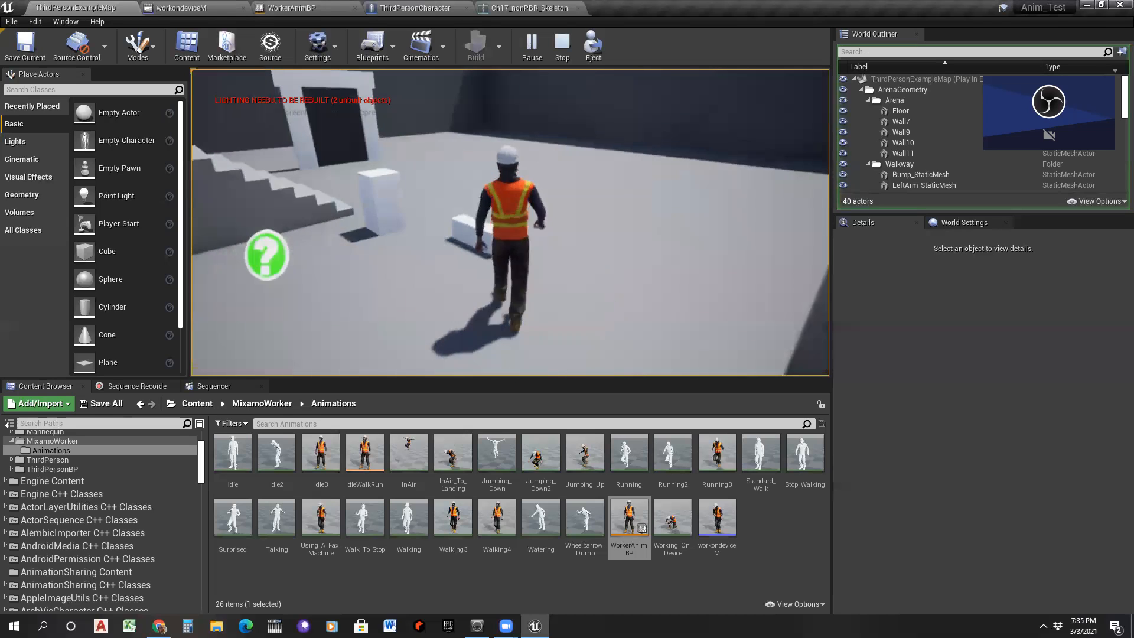
key(a)
key(w)
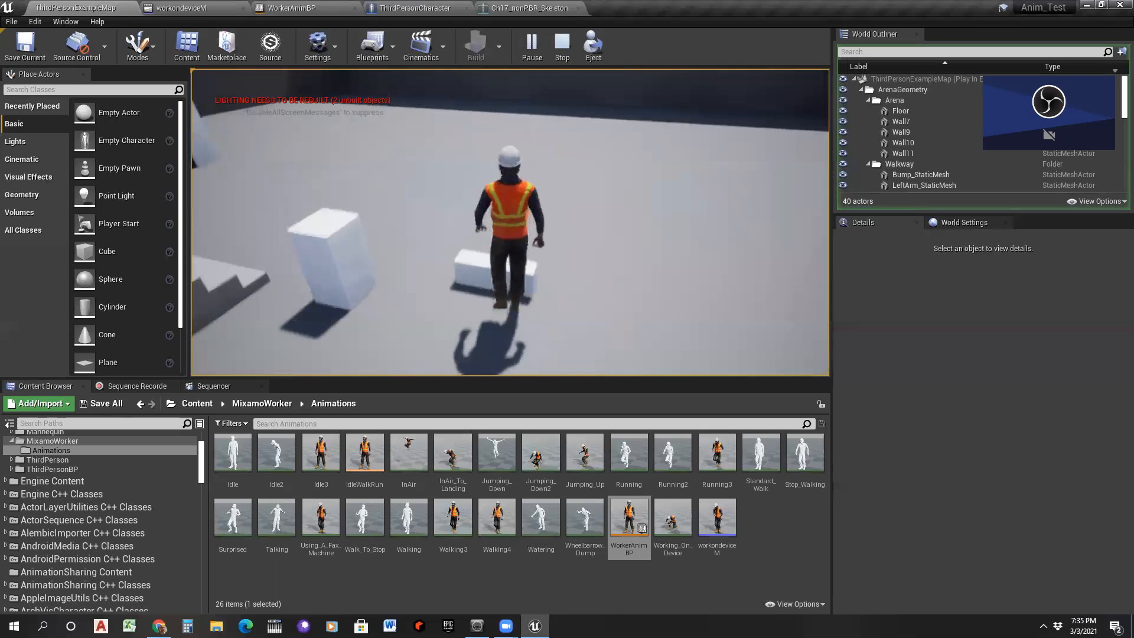
key(s)
key(s)
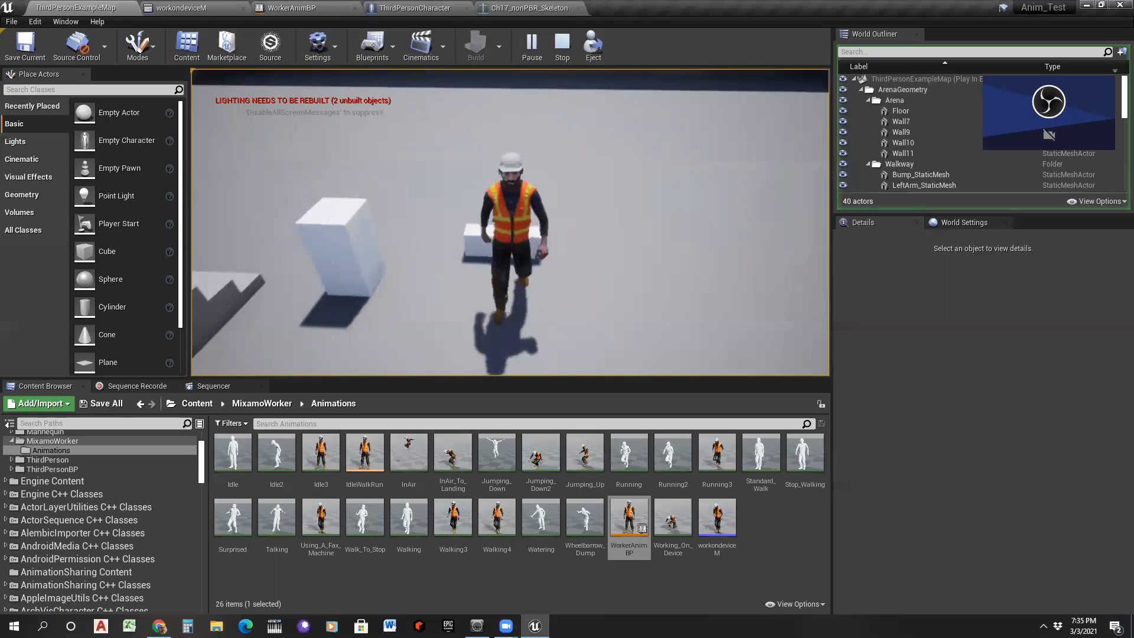
Test the kneeling work animation at the low white block and the standing work animation at the tall white block.
key(w)
key(e)
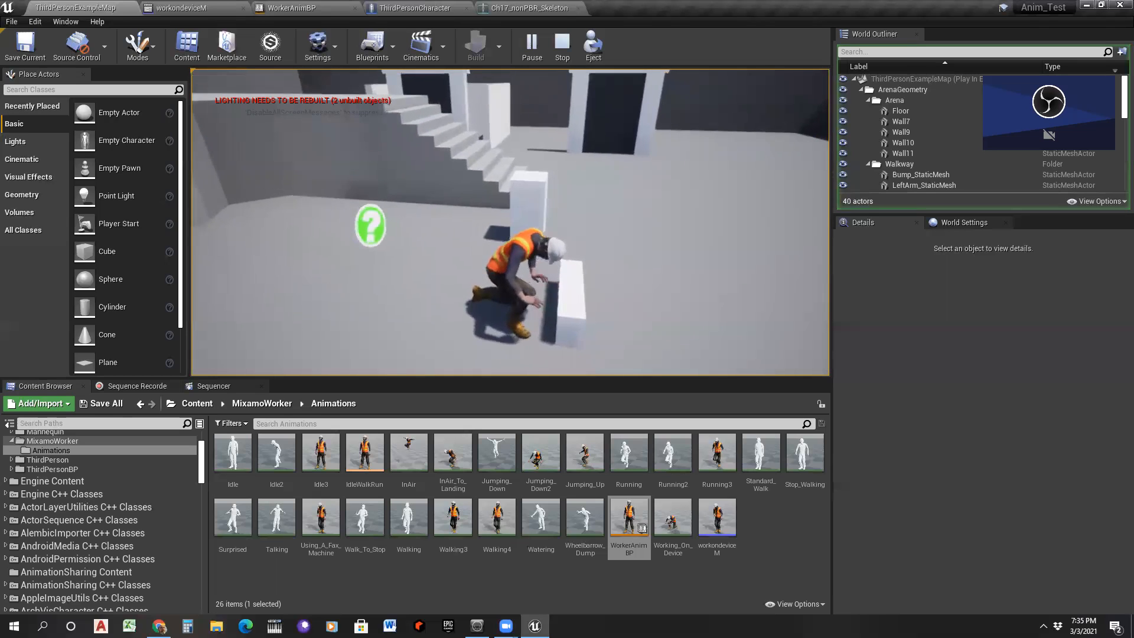
key(w)
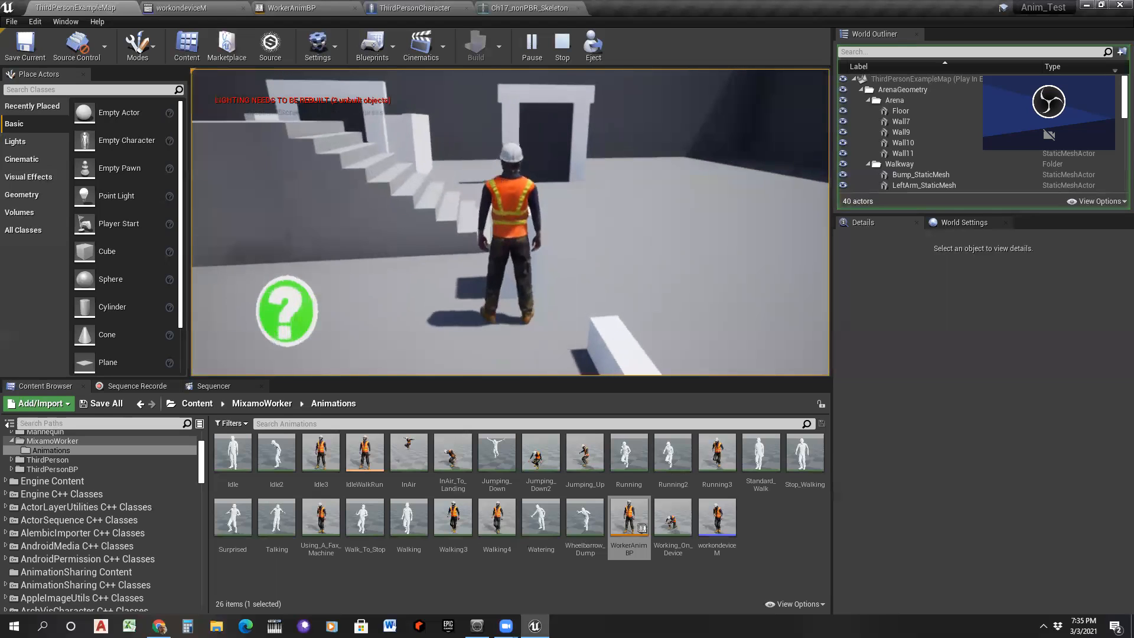
key(w)
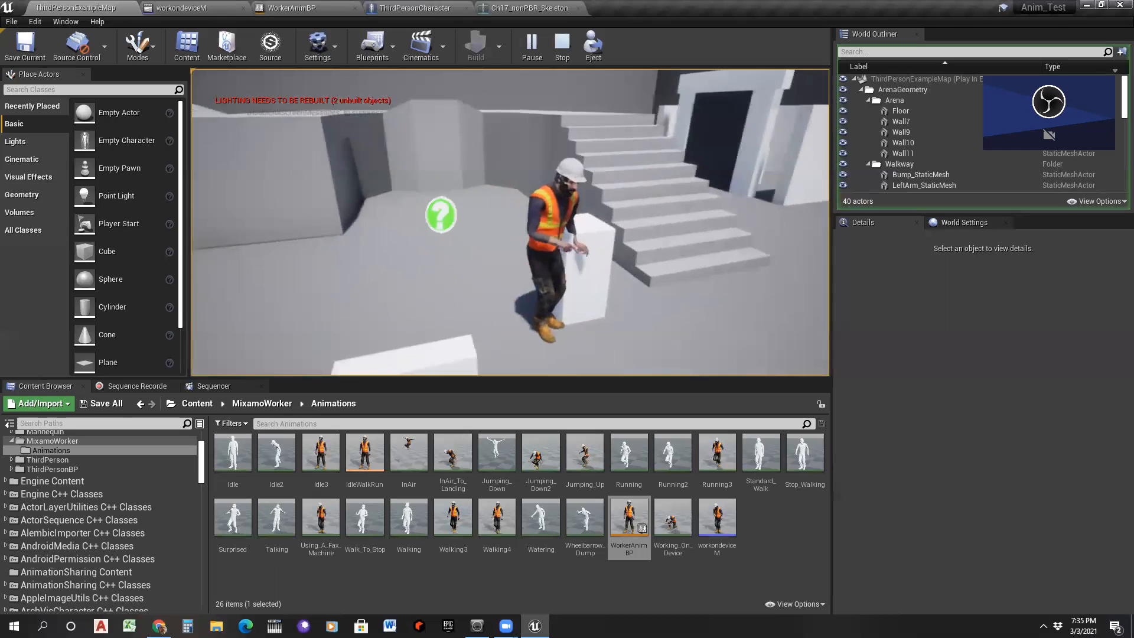
Walk the worker across the open floor while triggering work animations to examine the upper-body blend with walking.
key(w)
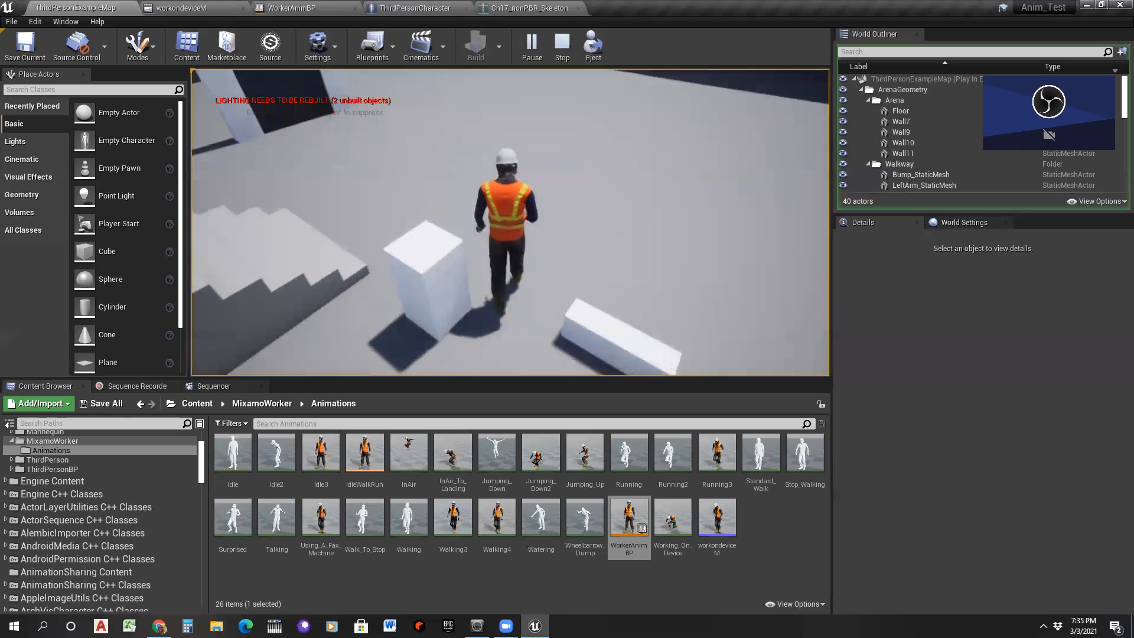
key(w)
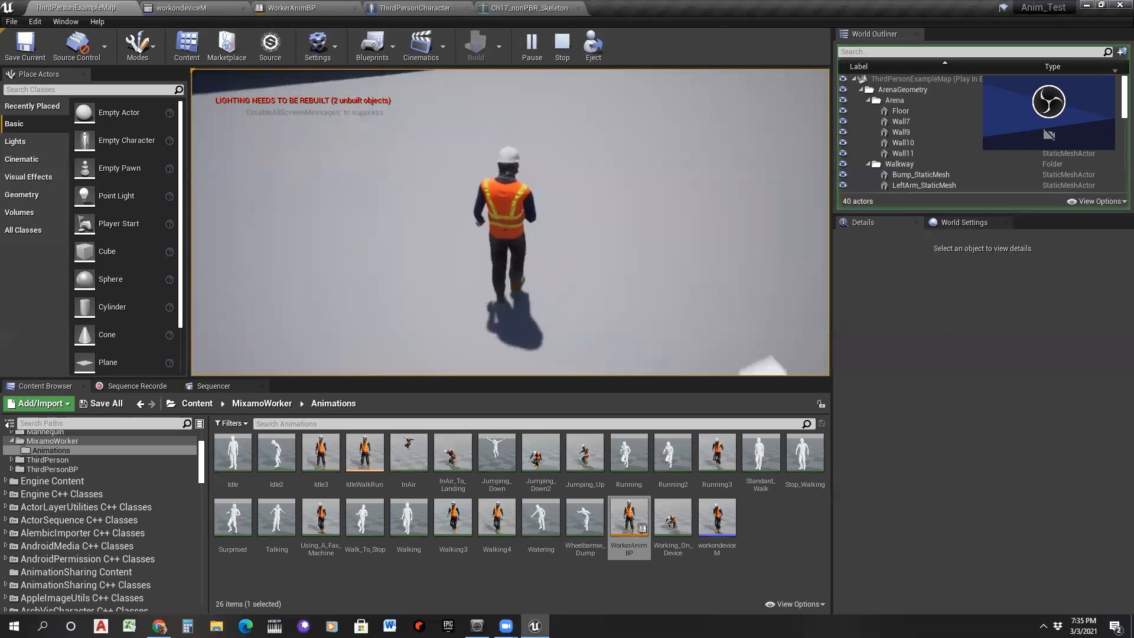
key(w)
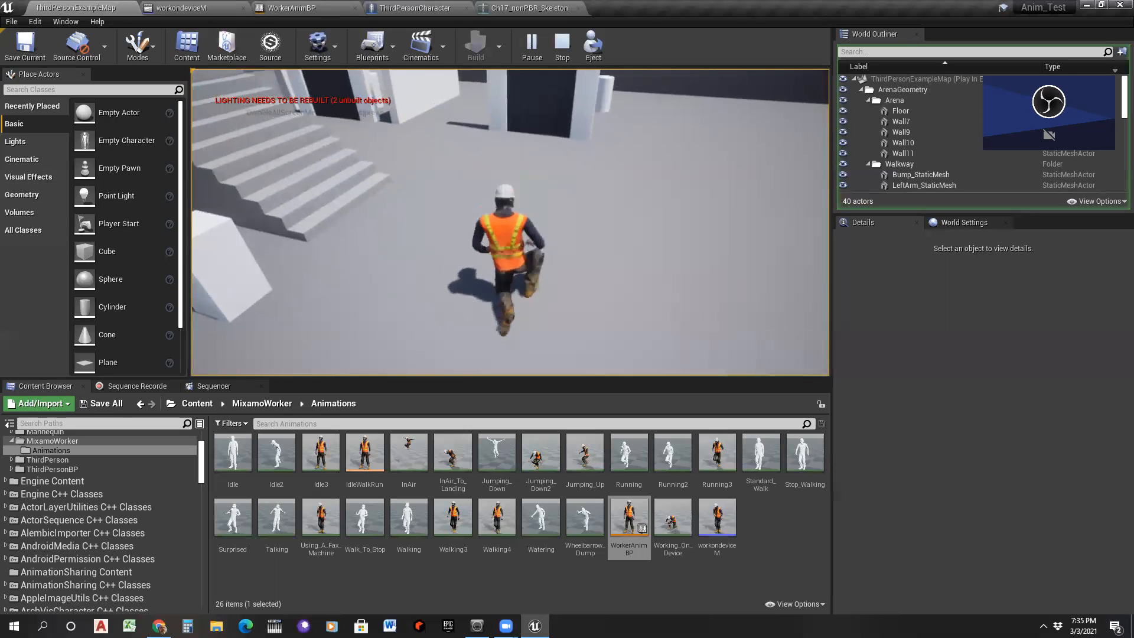
key(w)
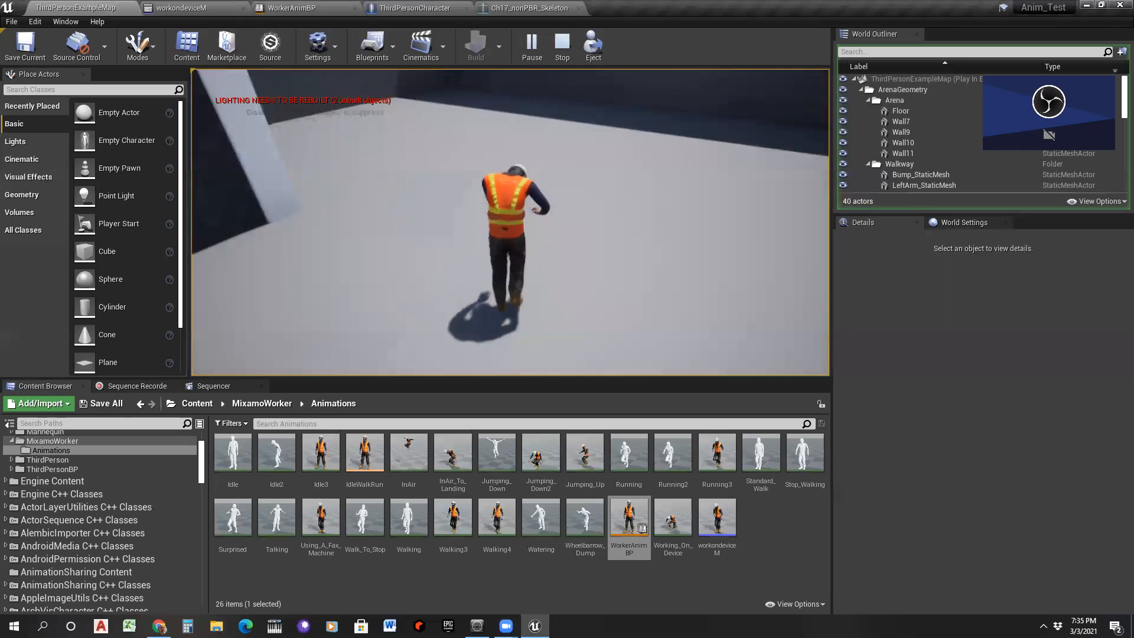
key(w)
key(w)
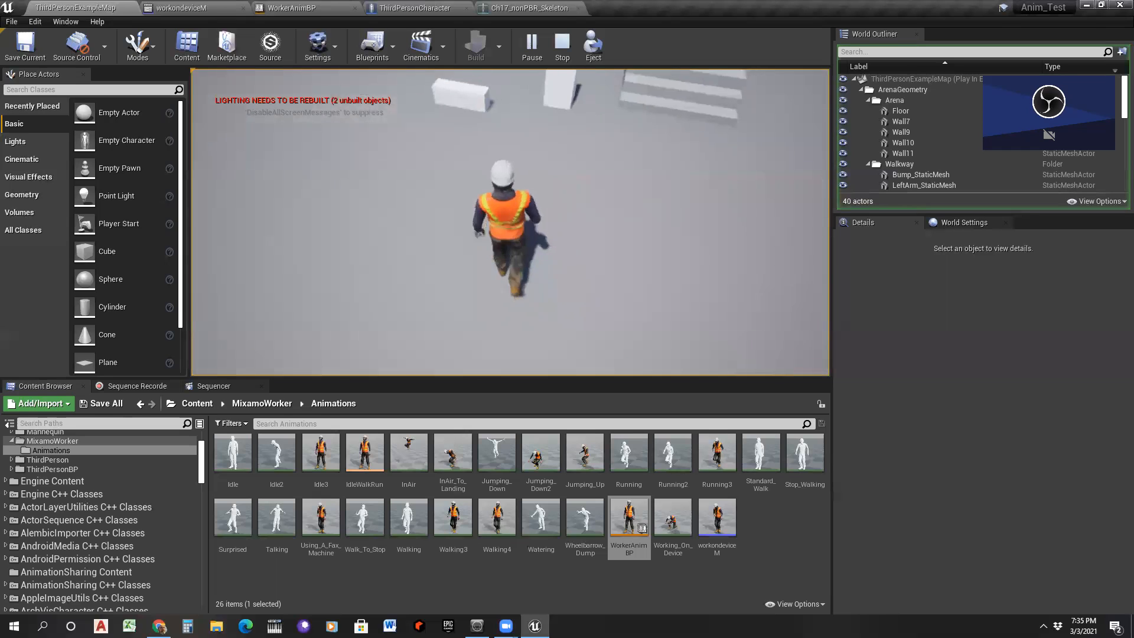
Walk the worker through the doorway to the white cylinder in the green-lit area and test working there.
key(w)
key(w)
key(w)
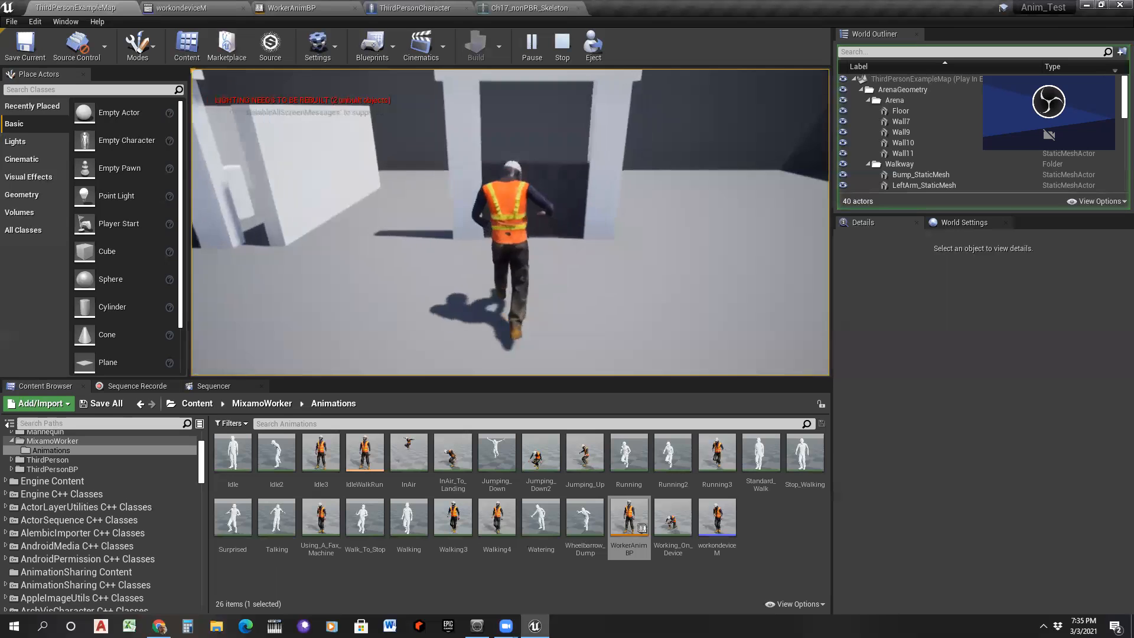
key(w)
key(w)
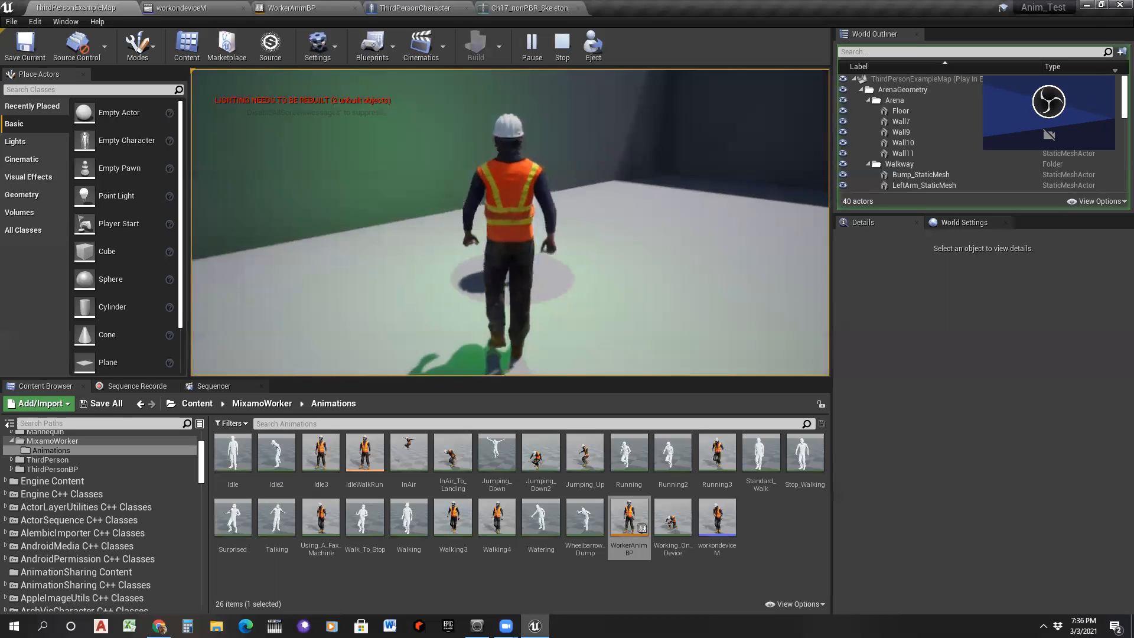
key(w)
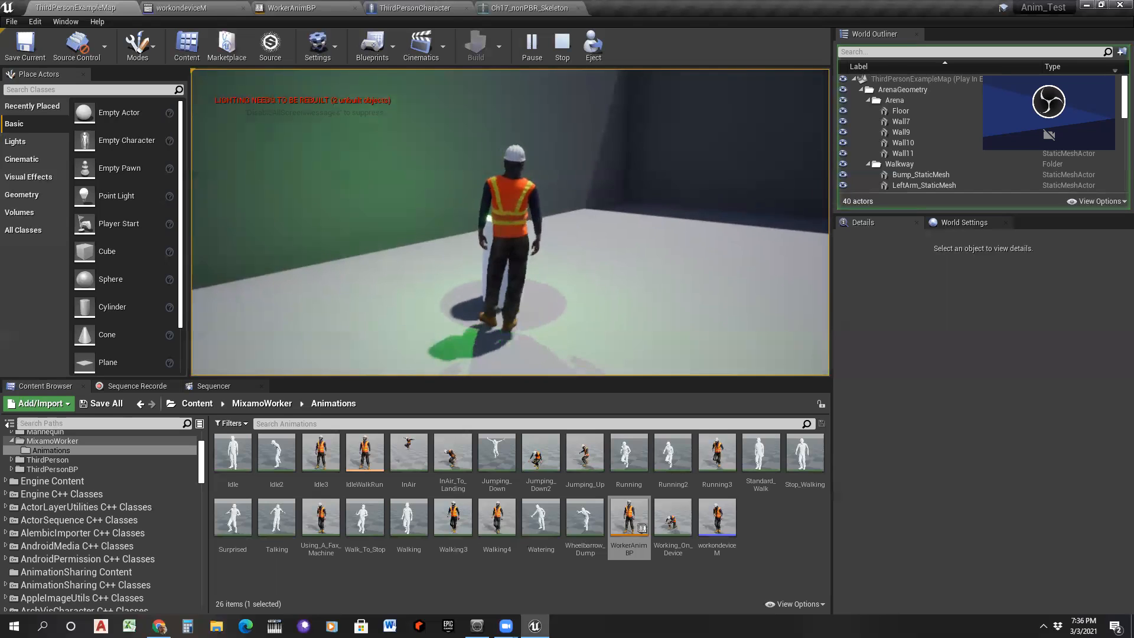
key(w)
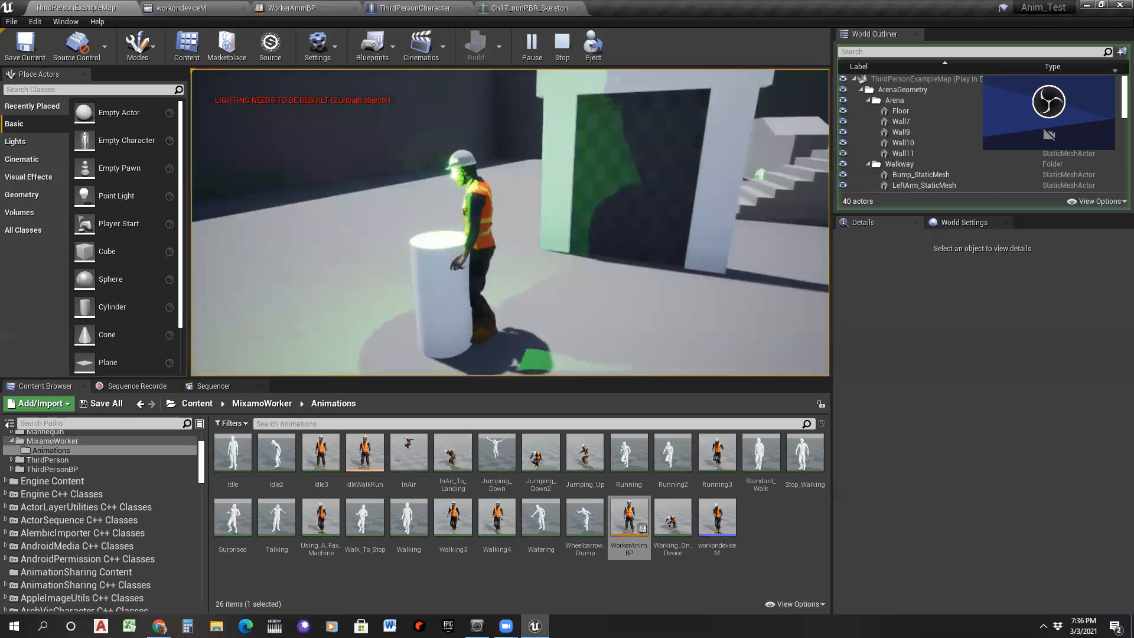
Walk the worker back through the doorway to the tall white block beside the stairs.
key(w)
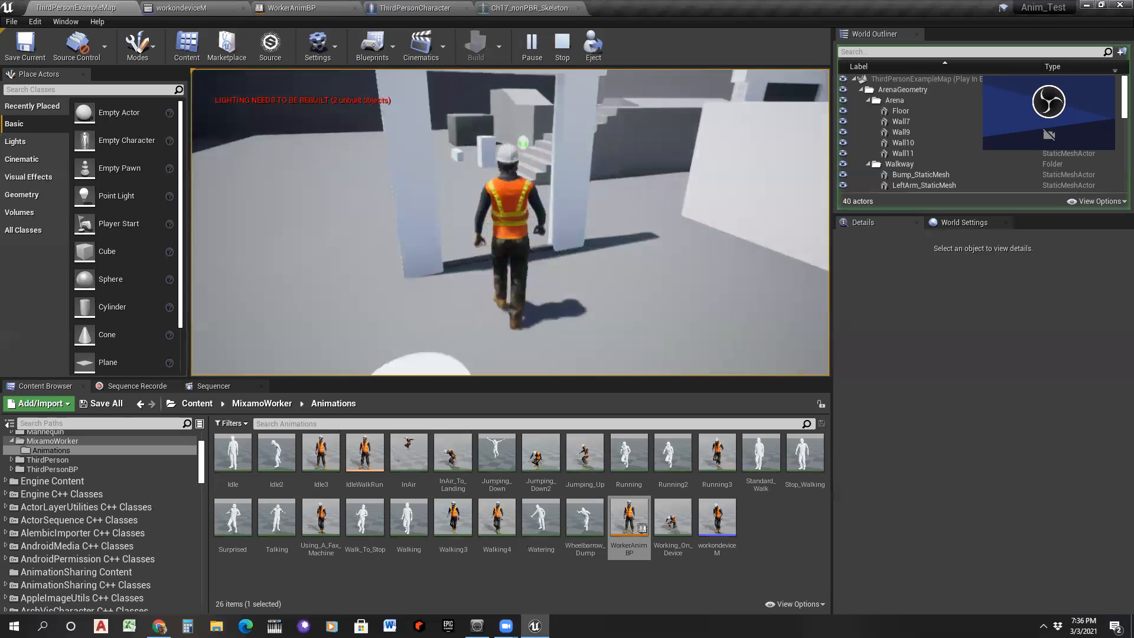
key(w)
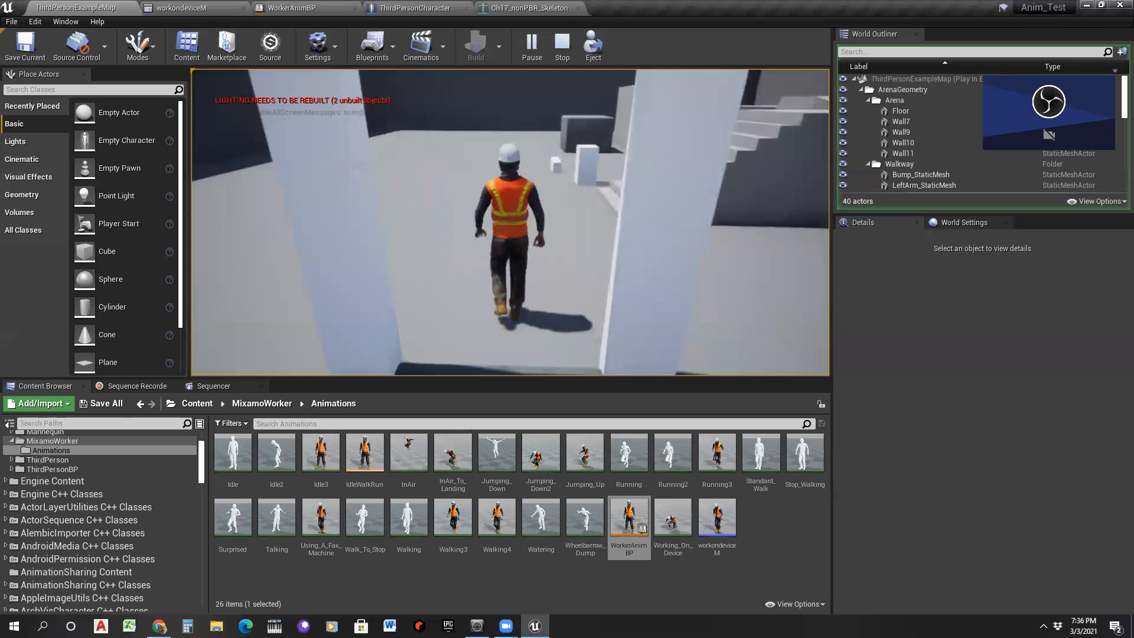
key(w)
key(w)
key(a)
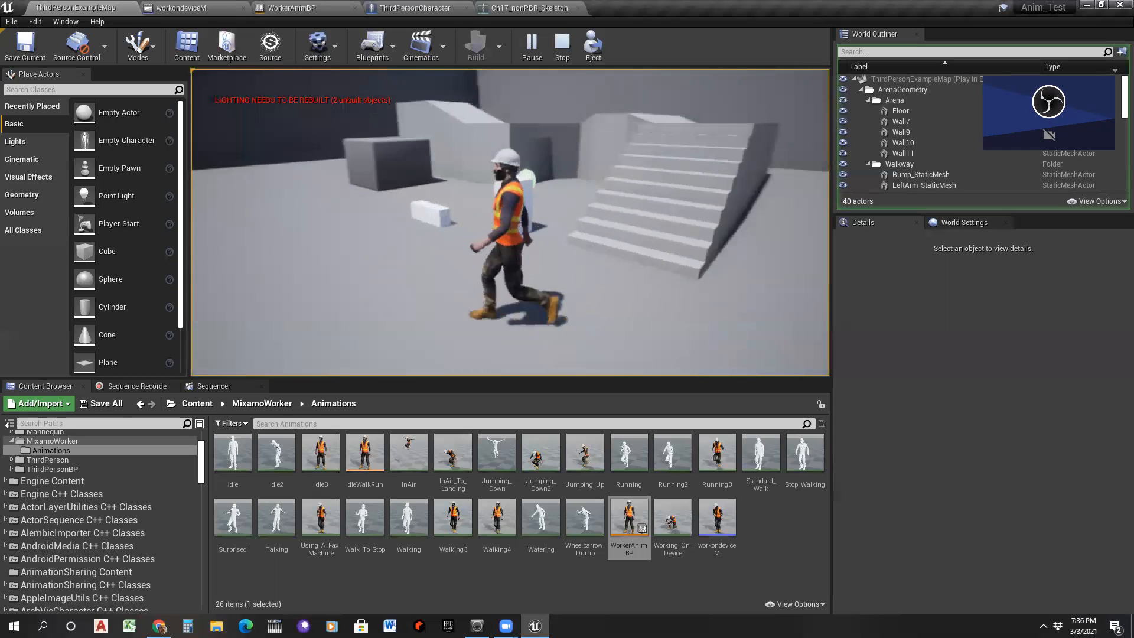
key(w)
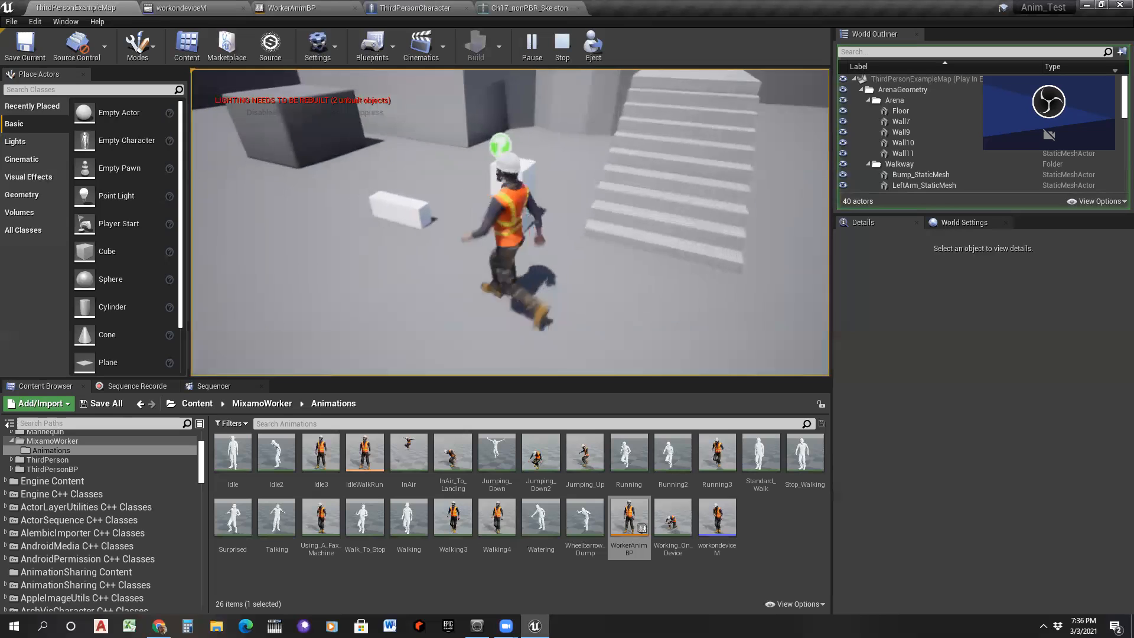
key(w)
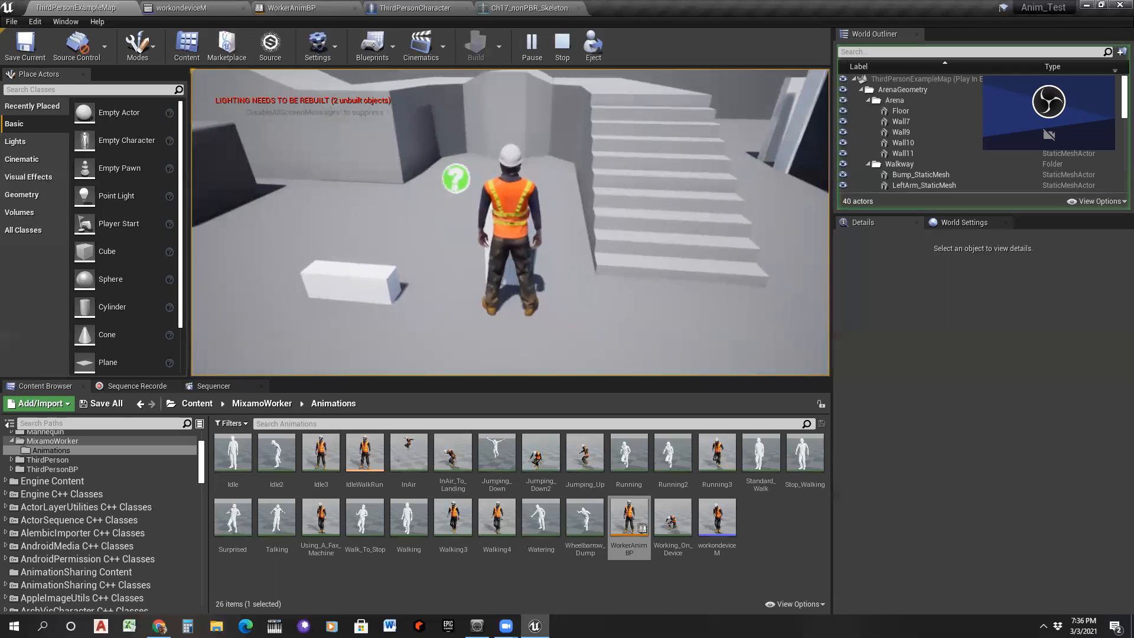
Walk the worker sideways and toward the camera while triggering the work animation to check the blend from the front.
key(s)
key(a)
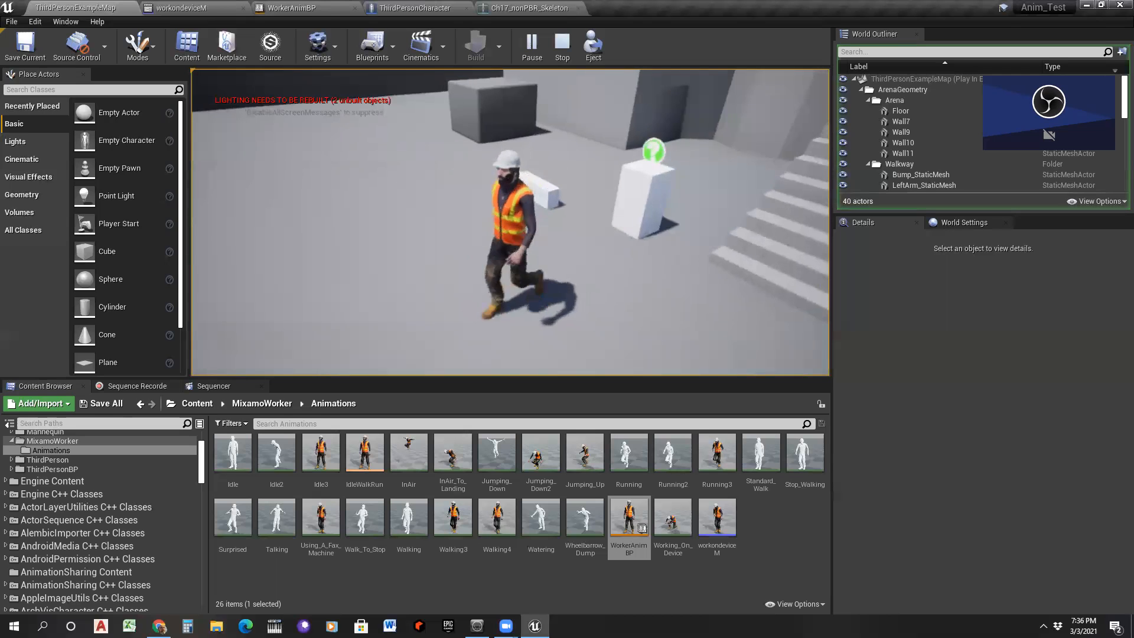
key(a)
key(s)
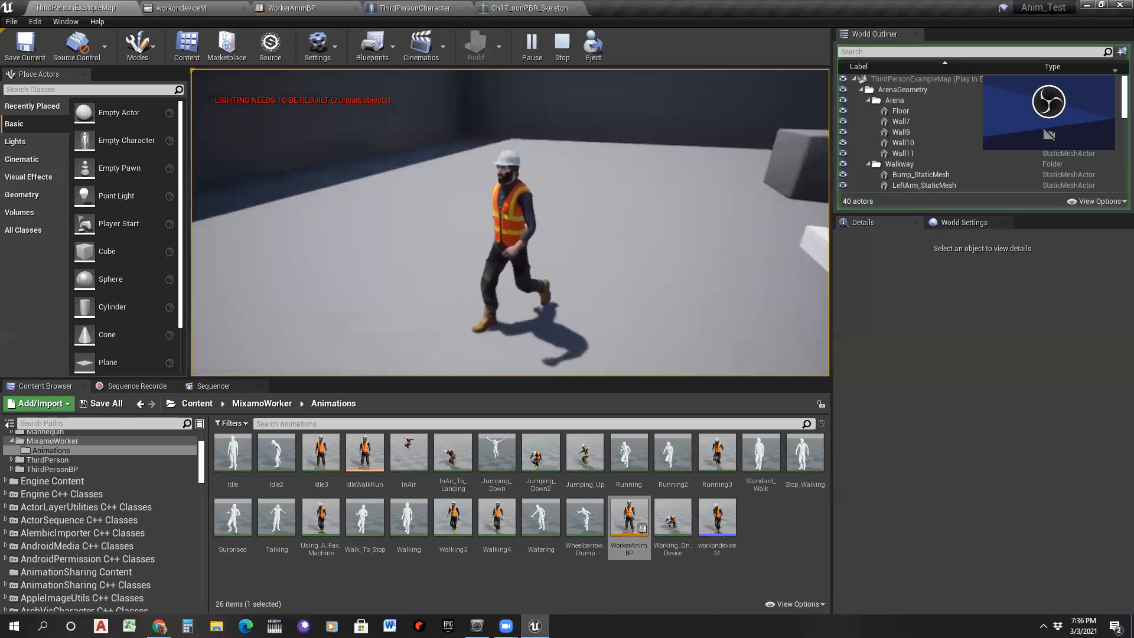
key(a)
key(e)
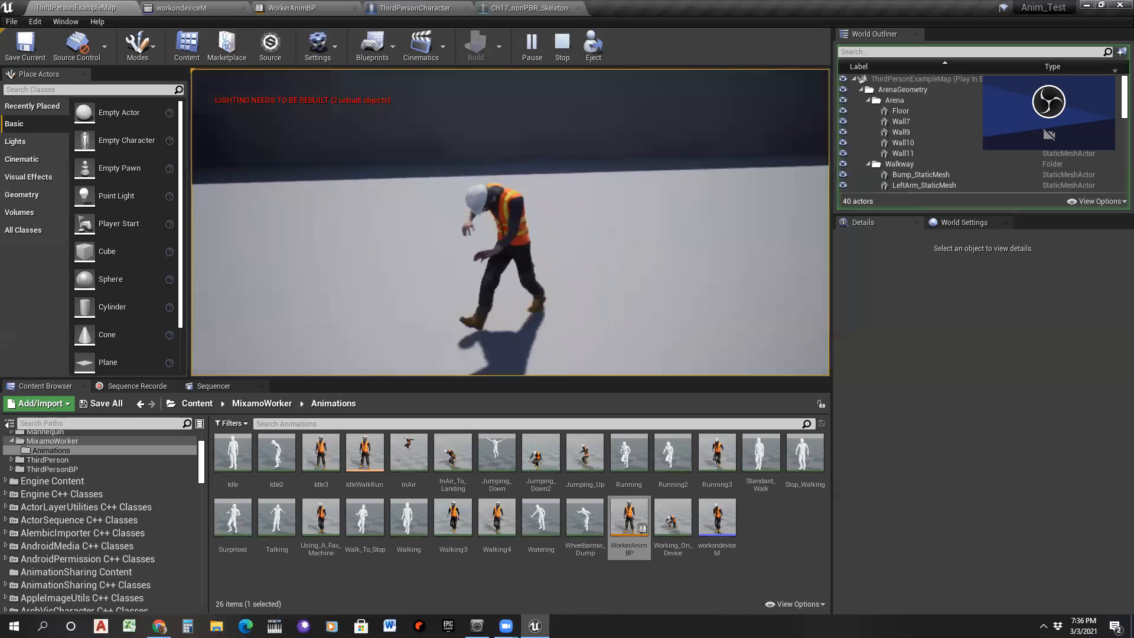
key(a)
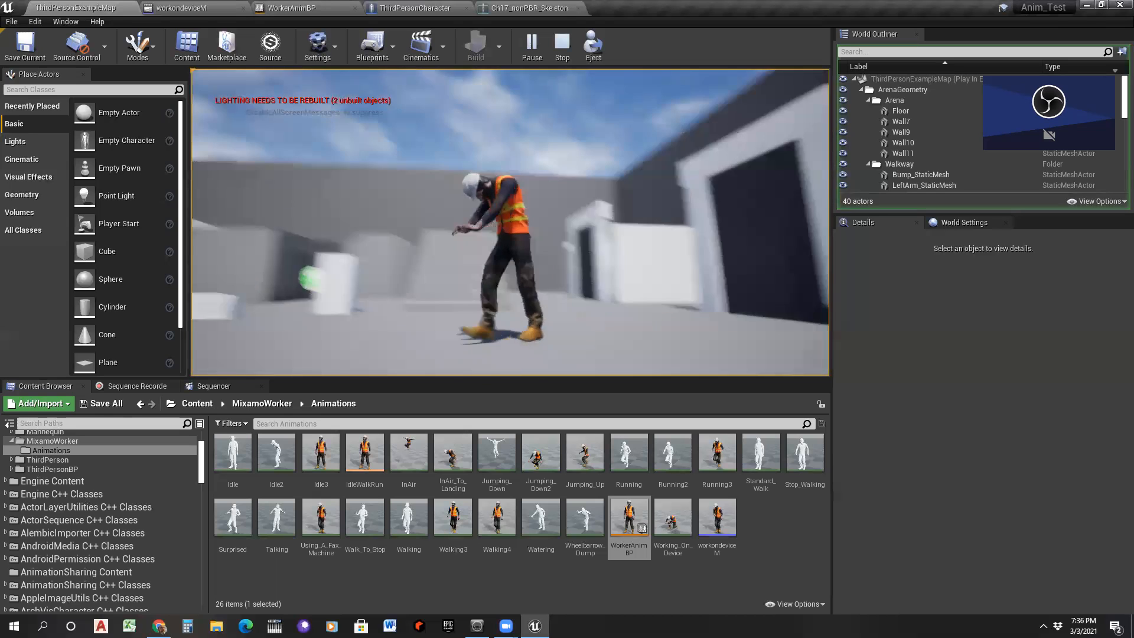
Turn the worker to face the camera and end the play session.
key(s)
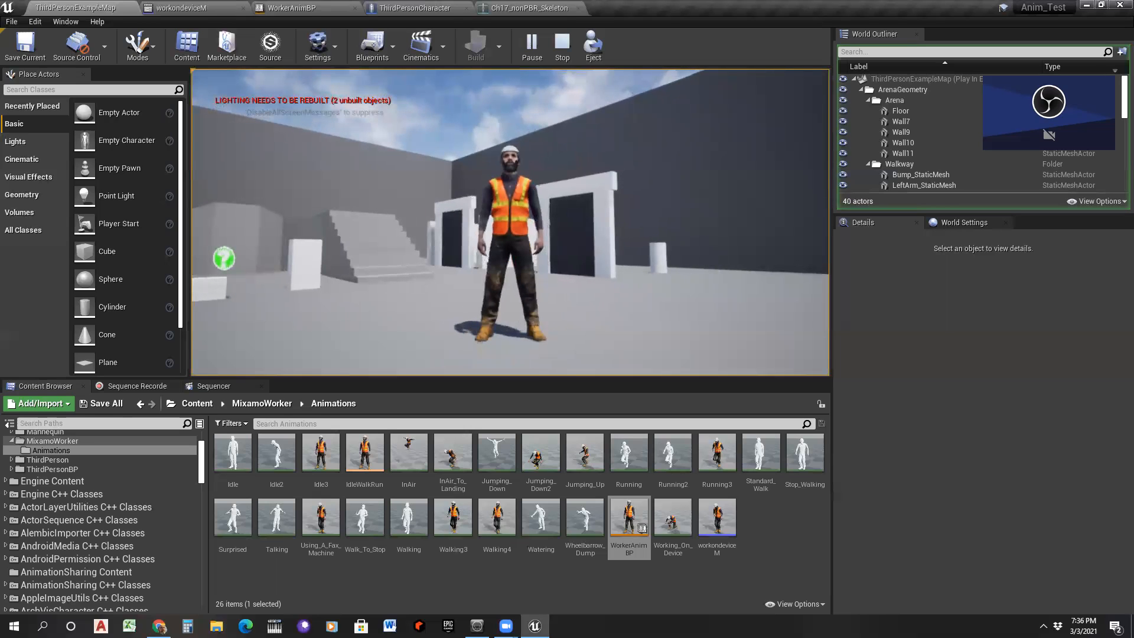
key(shift+F1)
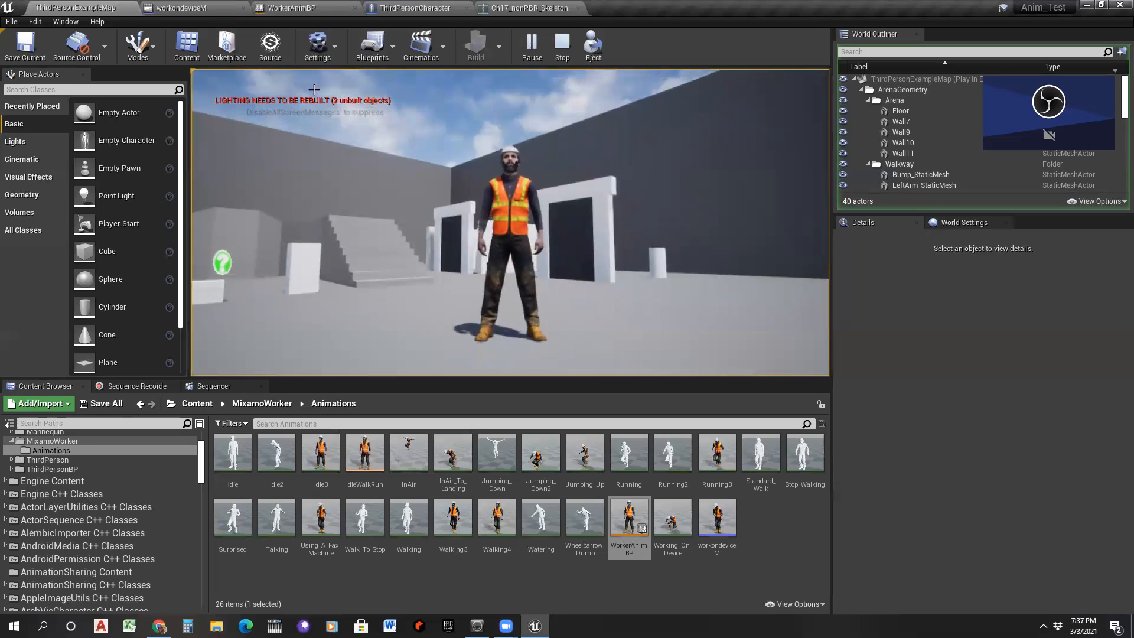
key(Escape)
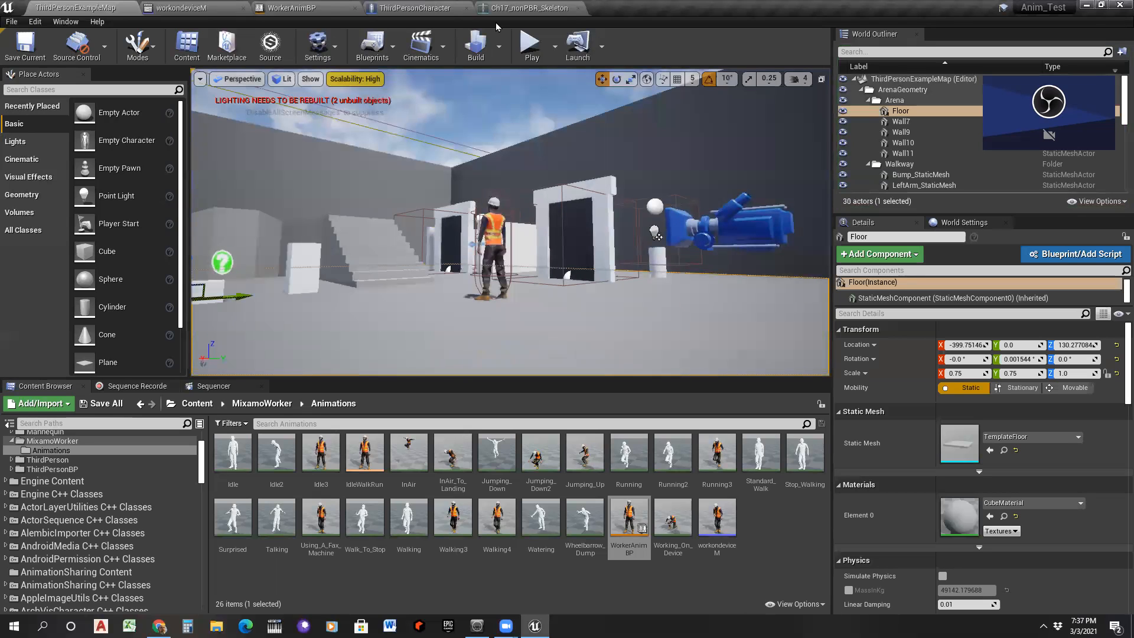